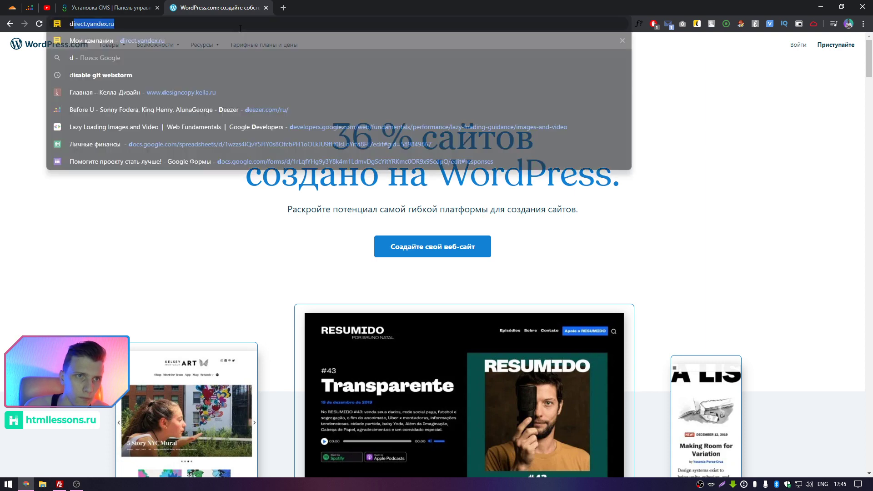
Search the web for 'download wordpress'.
type("download ")
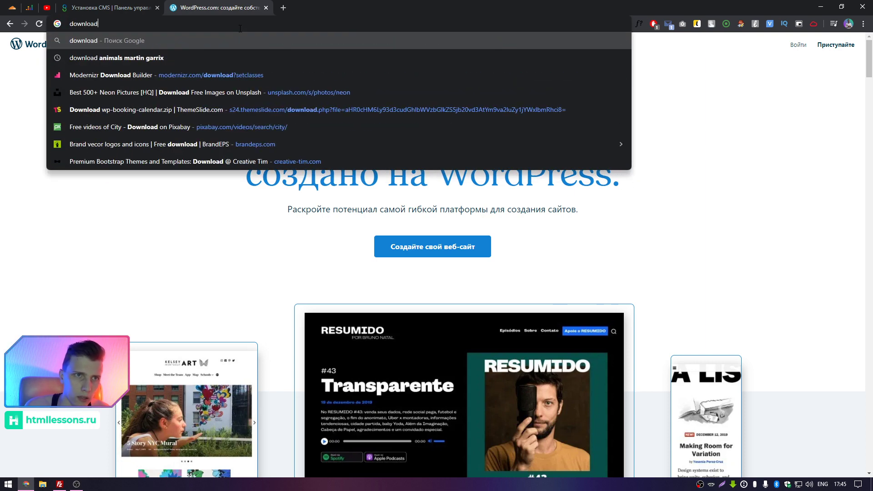
type("cmd")
key("BackSpace")
key("BackSpace")
key("BackSpace")
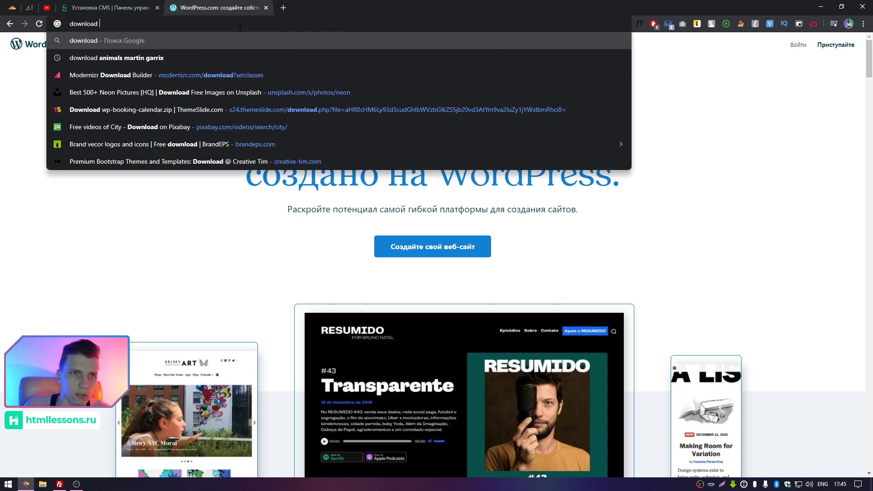
type("wordpress")
key("Return")
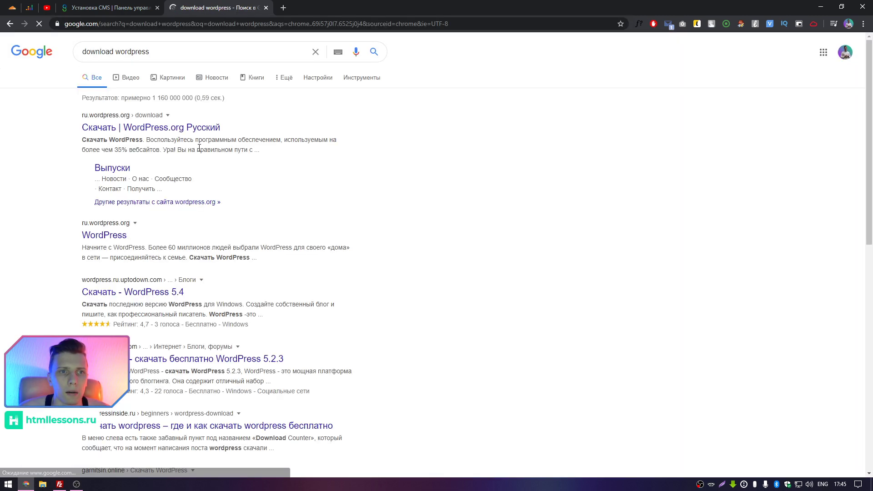
Download the WordPress 5.4.1 zip from ru.wordpress.org, close the popup, and bring up FileZilla.
left_click(135, 132)
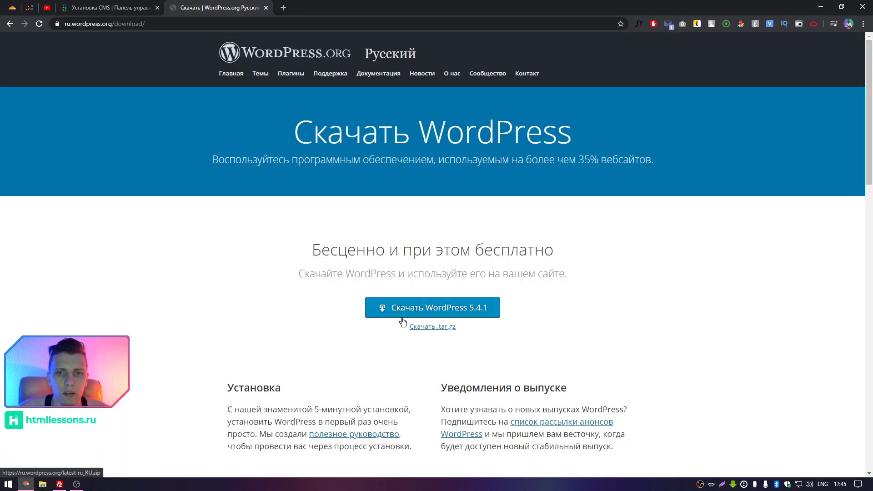
left_click(412, 309)
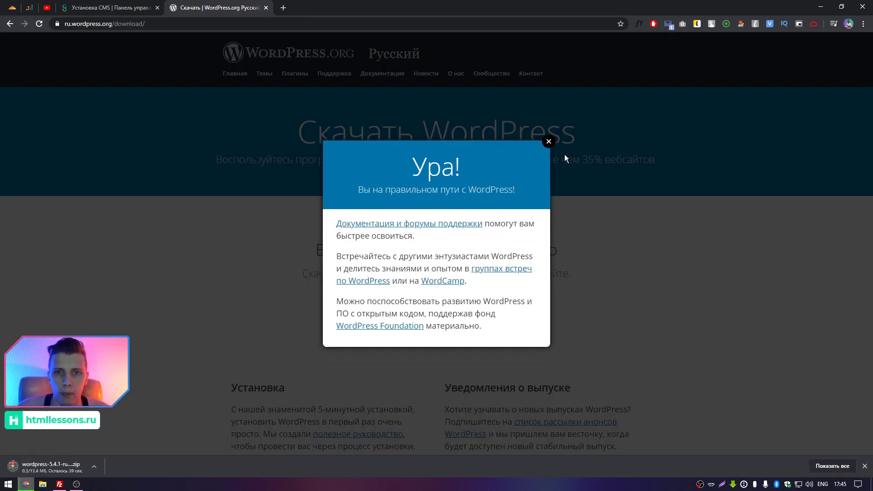
left_click(549, 141)
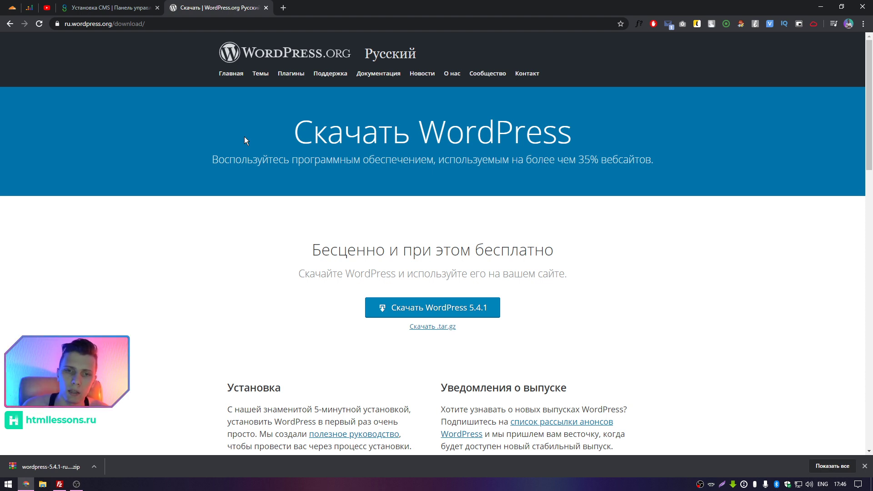
left_click(60, 484)
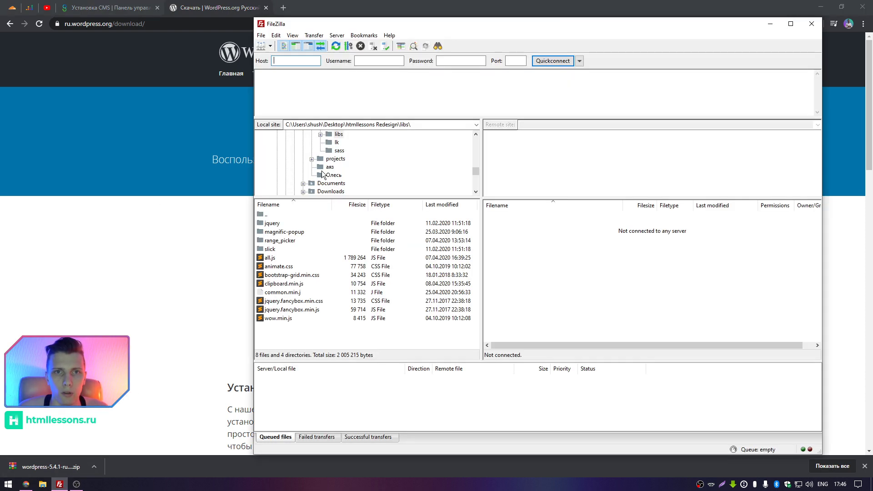
Move the FileZilla window left and copy the hosting username from the Username field.
left_click_drag(339, 18, 205, 26)
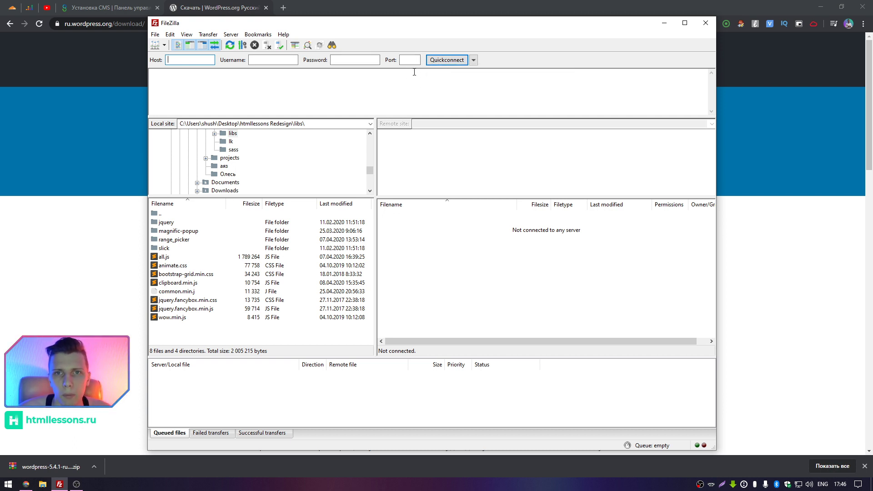
left_click(282, 59)
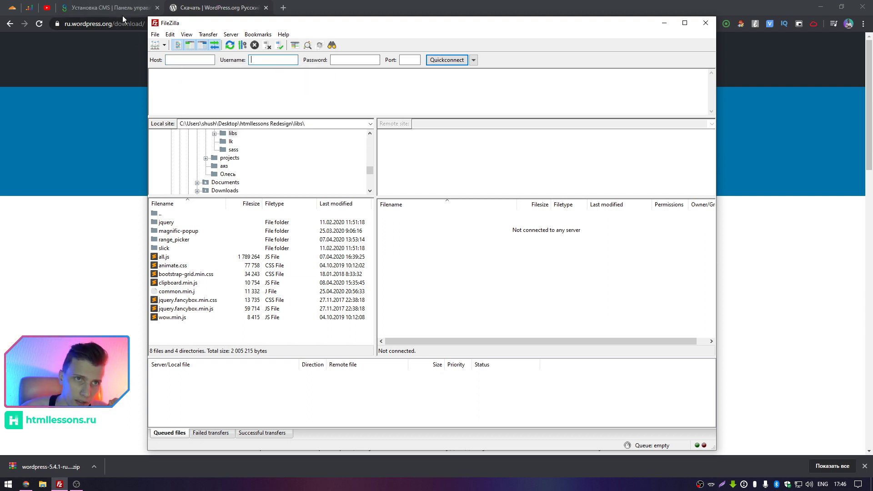
left_click(184, 63)
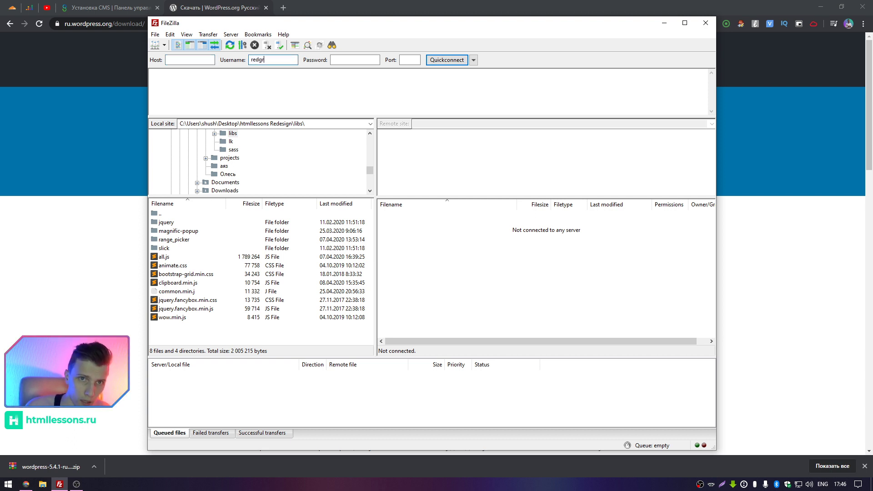
key("ctrl+a")
key("ctrl+c")
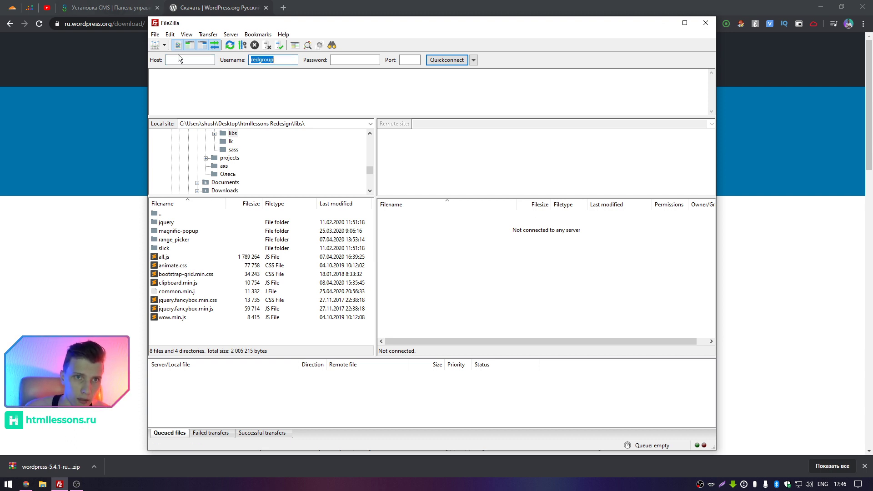
Try the username plus the Beget domain as the Host, then clear the Host field.
left_click(182, 60)
key("ctrl+v")
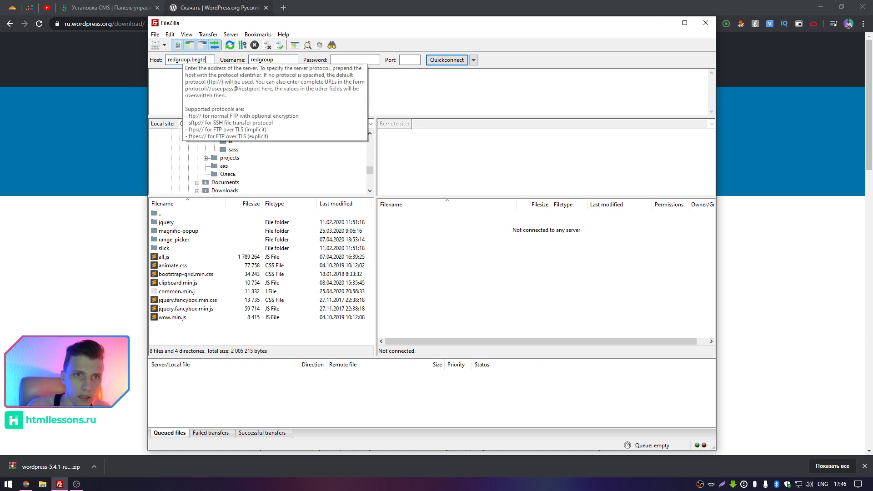
type(".beget.yte")
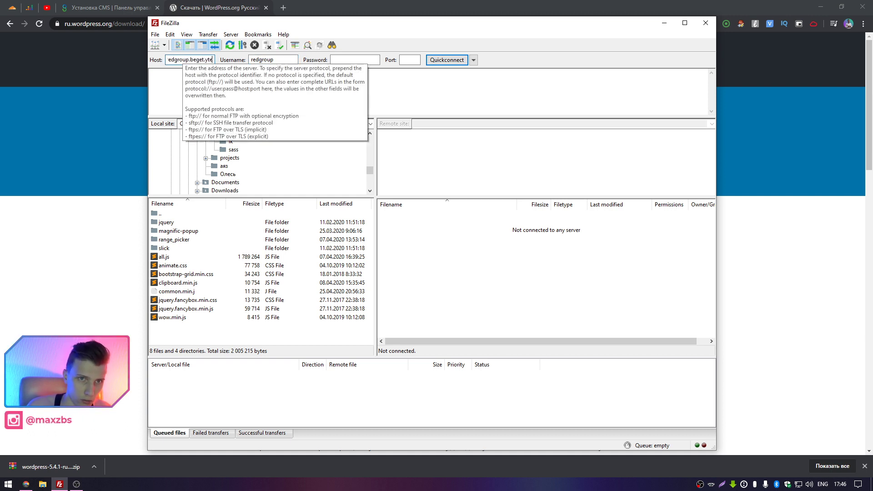
type("tech")
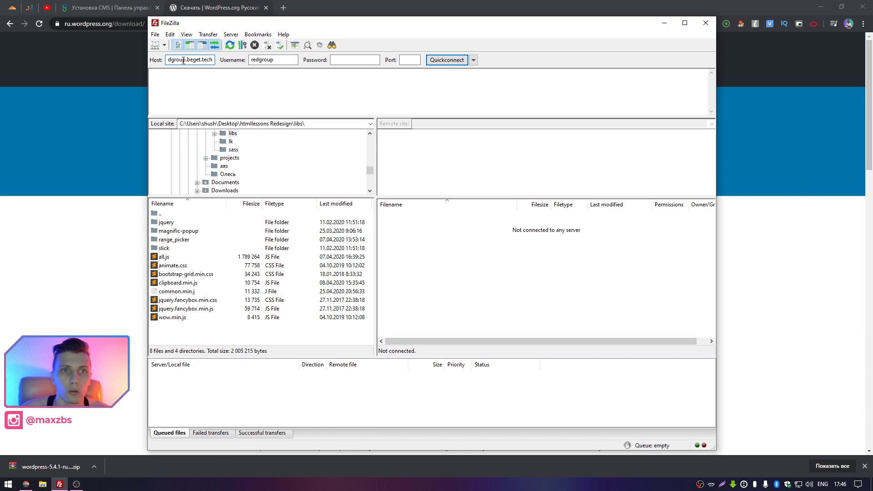
double_click(184, 61)
key("BackSpace")
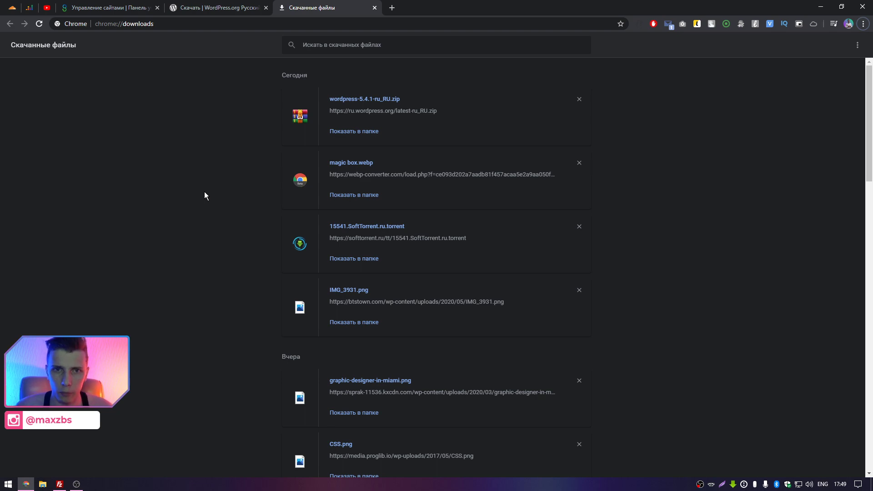
Open wordpress-5.4.1-ru_RU.zip in WinRAR and enter its wordpress folder.
left_click(364, 100)
left_click(69, 142)
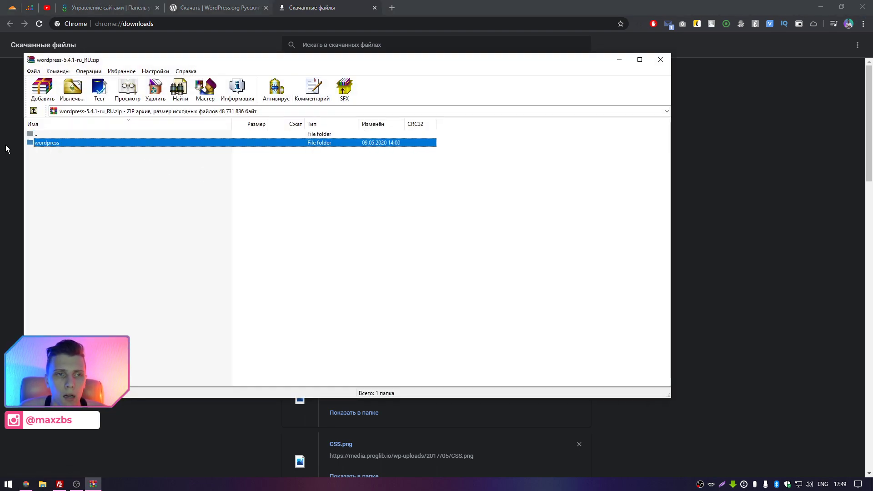
double_click(71, 143)
Select all files in the wordpress folder and drag them into FileZilla's remote public_html folder.
left_click_drag(85, 335, 53, 272)
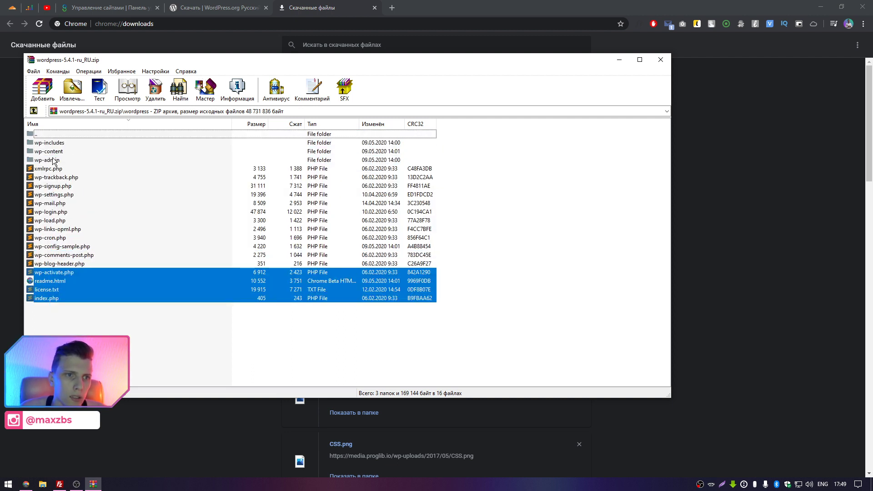
left_click(77, 323)
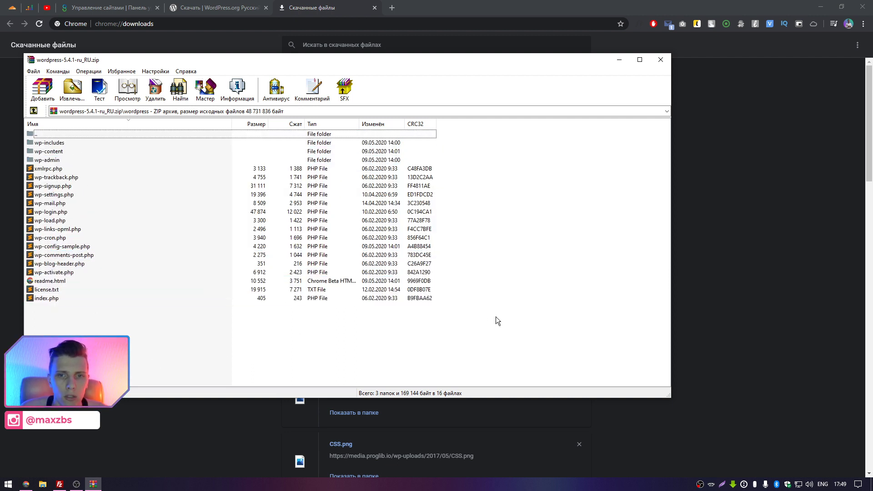
left_click_drag(496, 316, 78, 322)
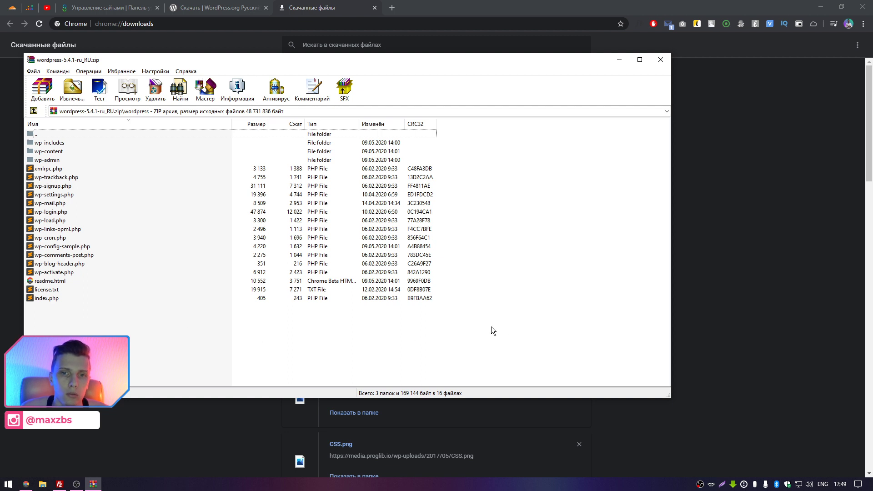
left_click_drag(509, 326, 459, 331)
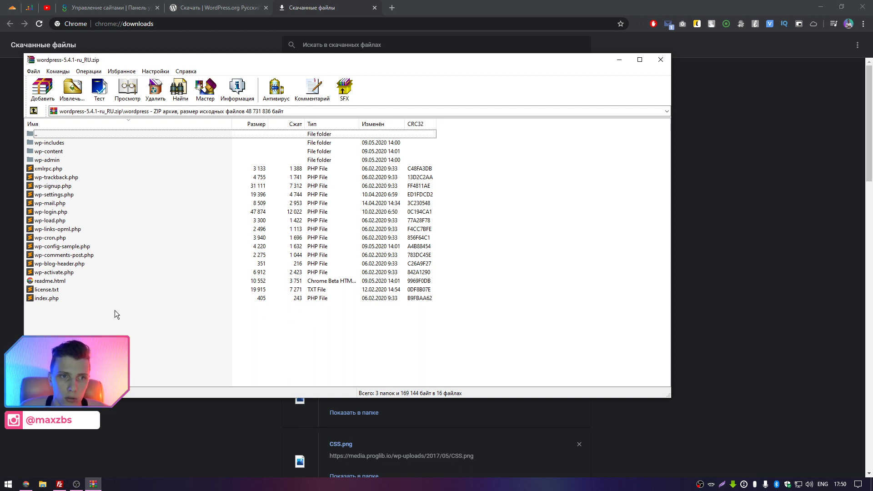
left_click_drag(93, 319, 48, 144)
left_click_drag(48, 145, 531, 246)
key("alt+Tab")
key("alt+Tab")
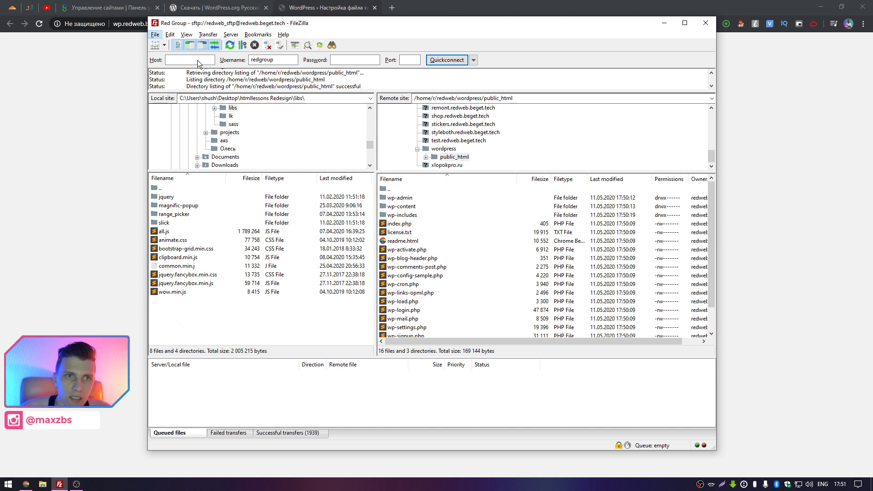
Open FileZilla's Settings dialog from the menu.
left_click(156, 35)
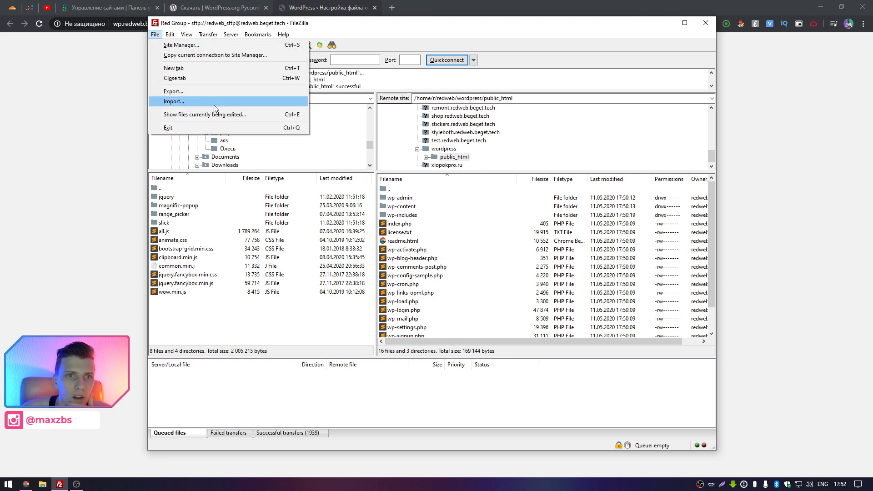
mouse_move(172, 36)
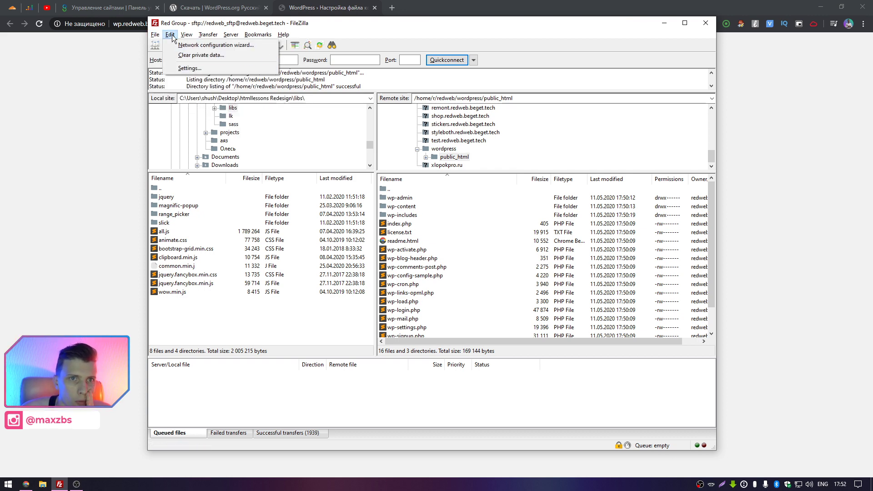
left_click(189, 68)
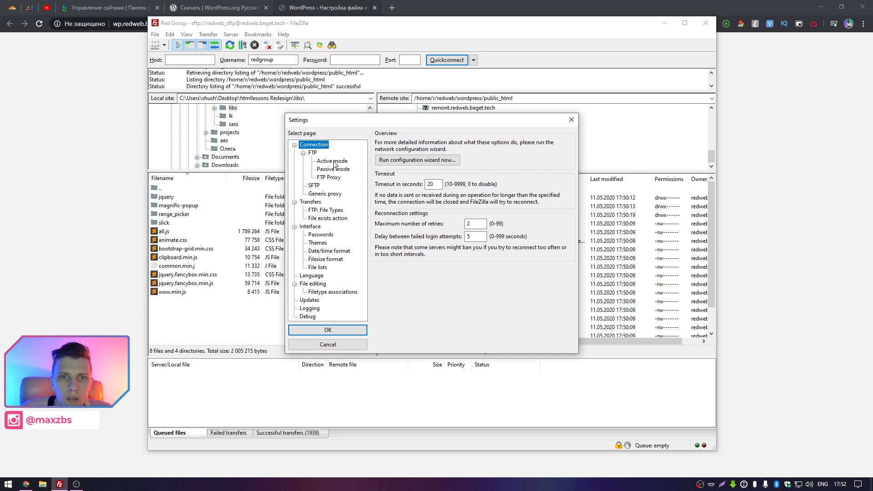
Look through the FTP, passive mode, file type, password, language, editing, update and logging settings pages.
left_click(313, 155)
left_click(343, 170)
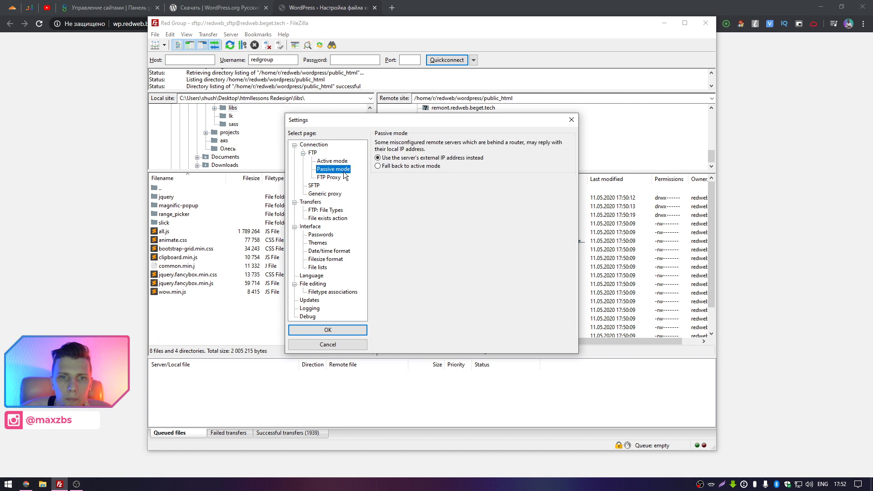
left_click(324, 211)
left_click(323, 218)
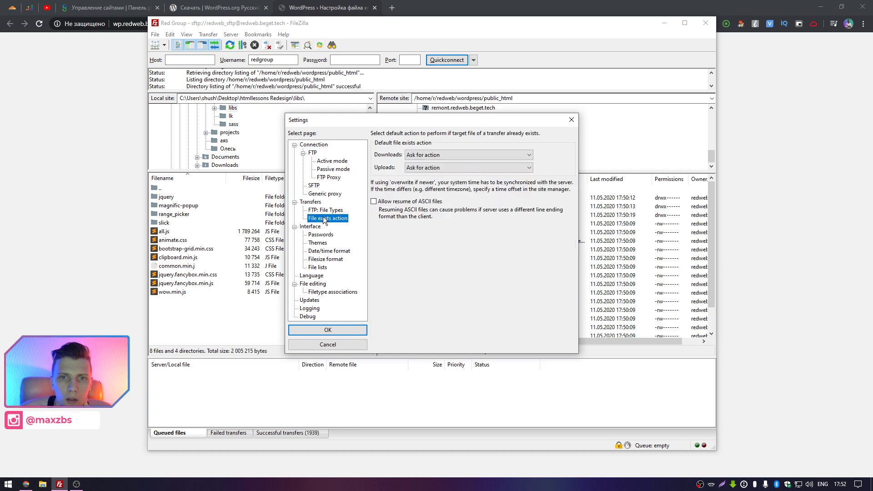
left_click(321, 235)
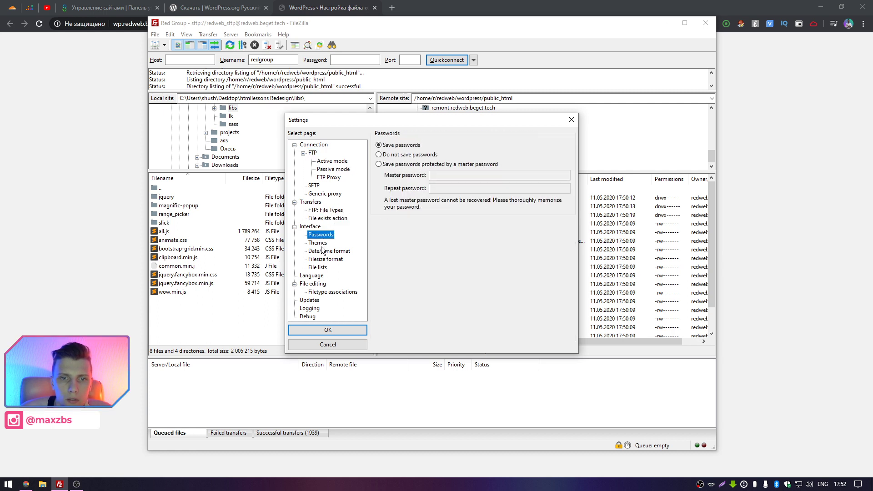
left_click(318, 276)
left_click(325, 292)
left_click(323, 284)
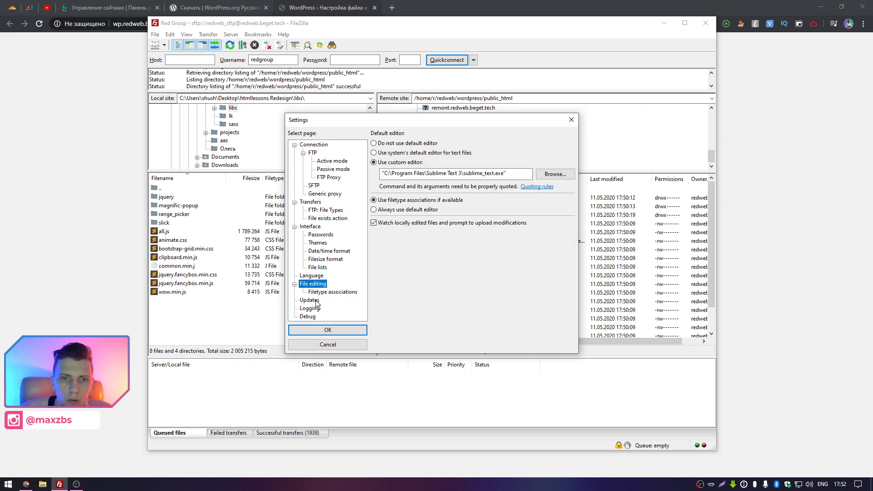
left_click(315, 301)
left_click(315, 309)
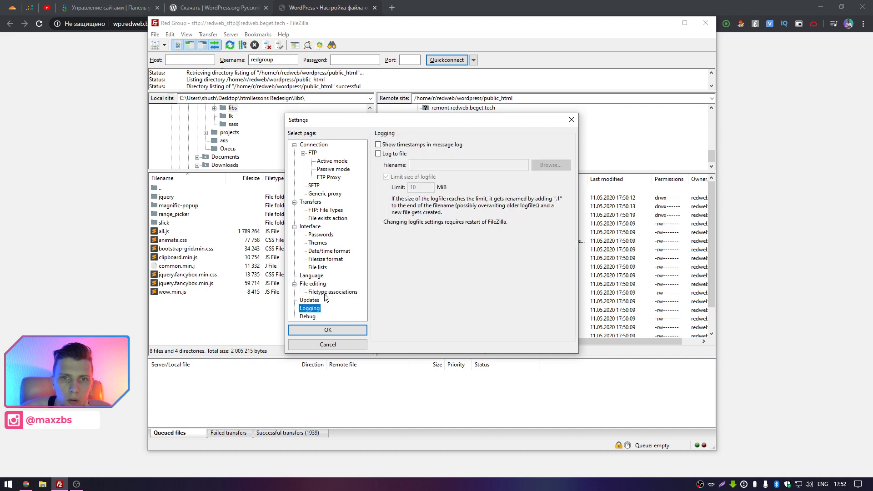
left_click(321, 267)
Review the interface, transfer, proxy and active mode pages, close Settings with OK, and minimise FileZilla.
left_click(328, 251)
left_click(321, 243)
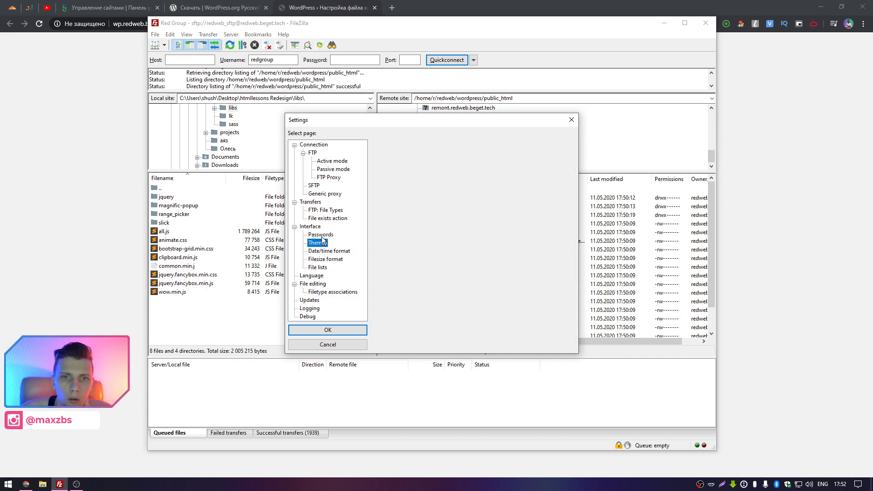
left_click(320, 234)
left_click(319, 226)
left_click(323, 219)
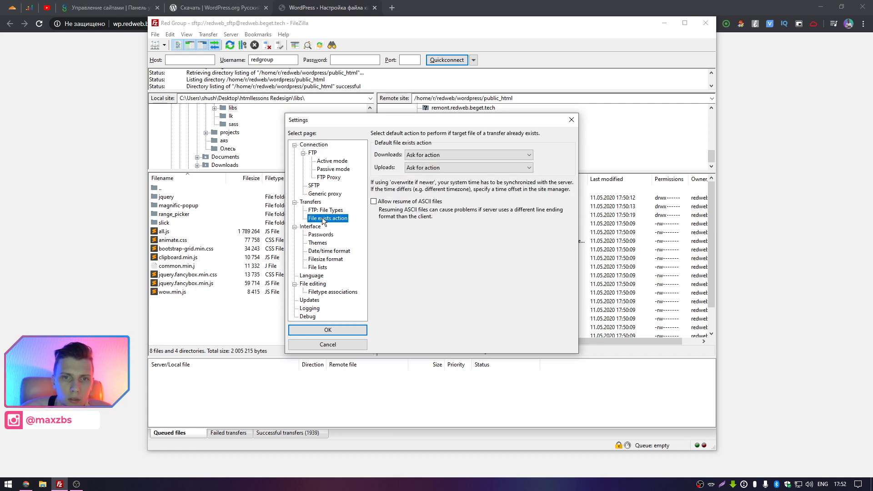
left_click(322, 210)
left_click(313, 203)
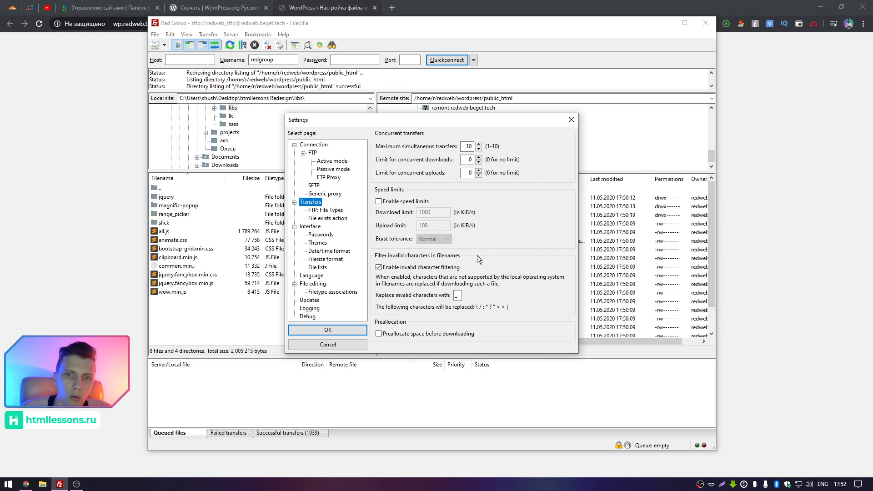
left_click(317, 193)
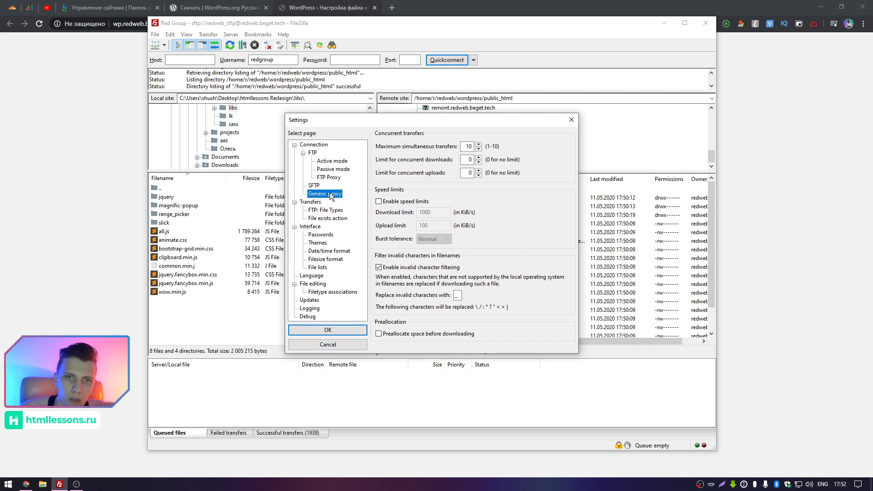
left_click(315, 184)
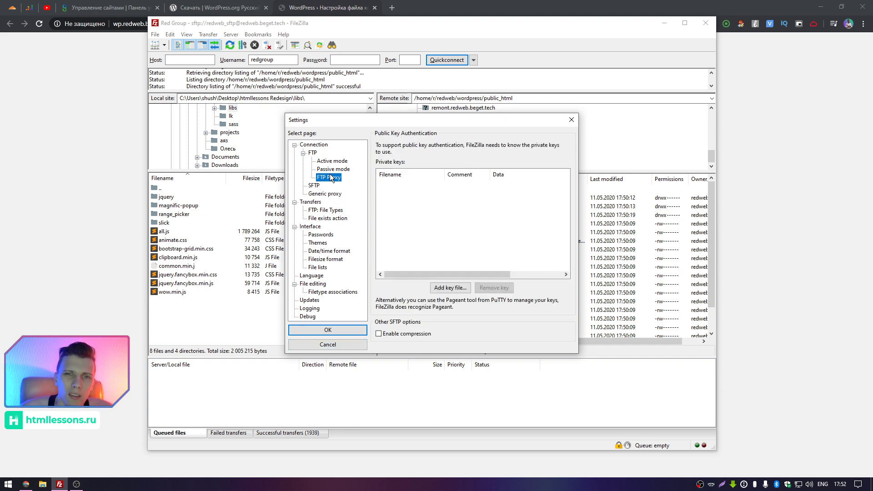
left_click(330, 177)
left_click(332, 169)
left_click(332, 161)
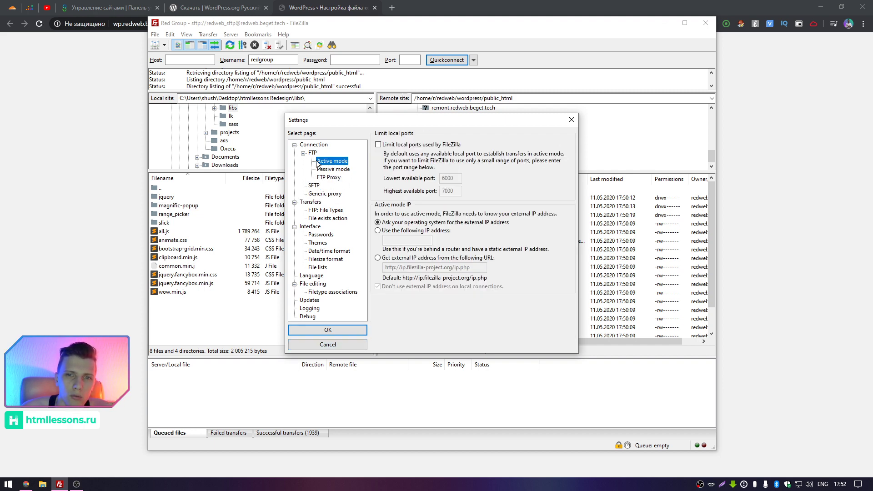
key("Left")
key("Left")
key("Left")
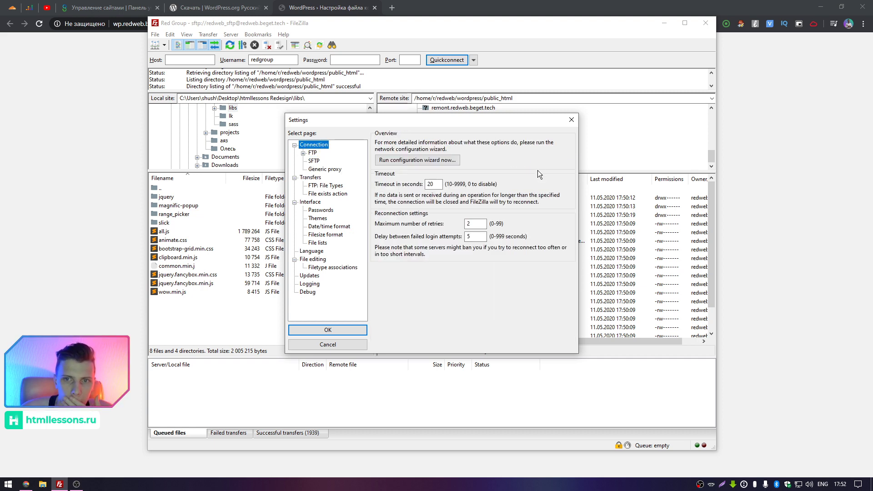
left_click(568, 121)
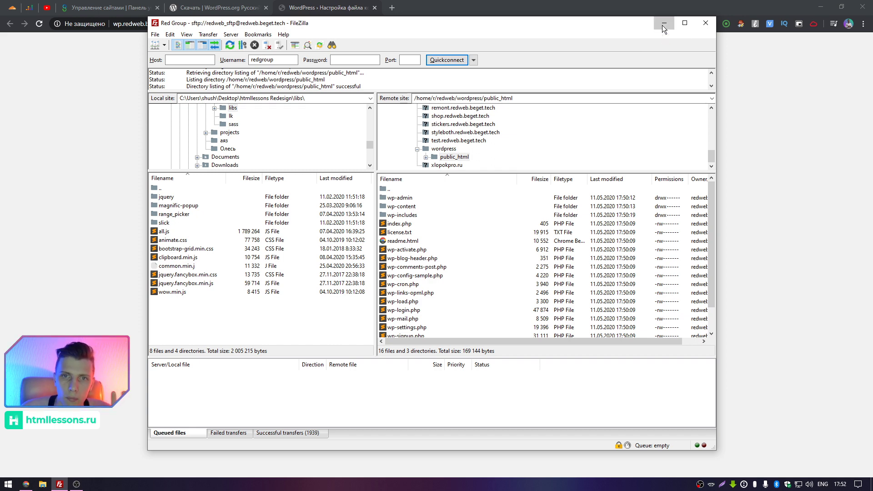
left_click(664, 23)
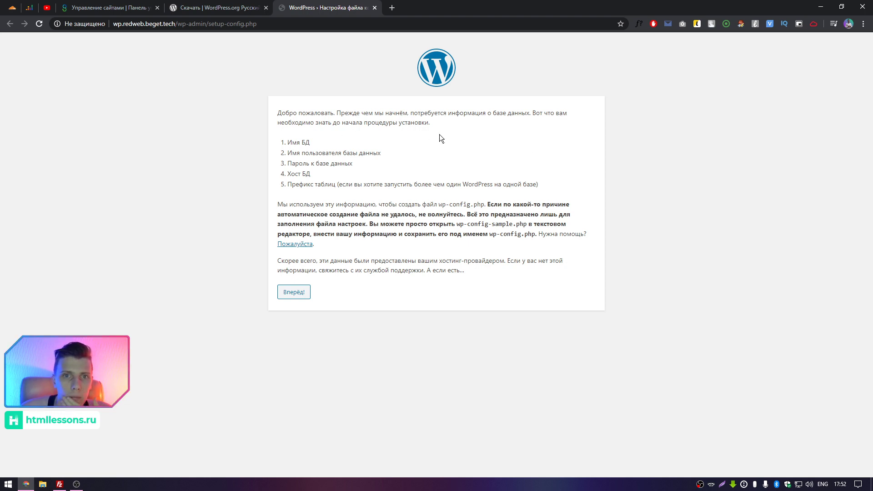
Review the required database details on the welcome page and continue with 'Вперёд!'.
left_click_drag(291, 143, 377, 150)
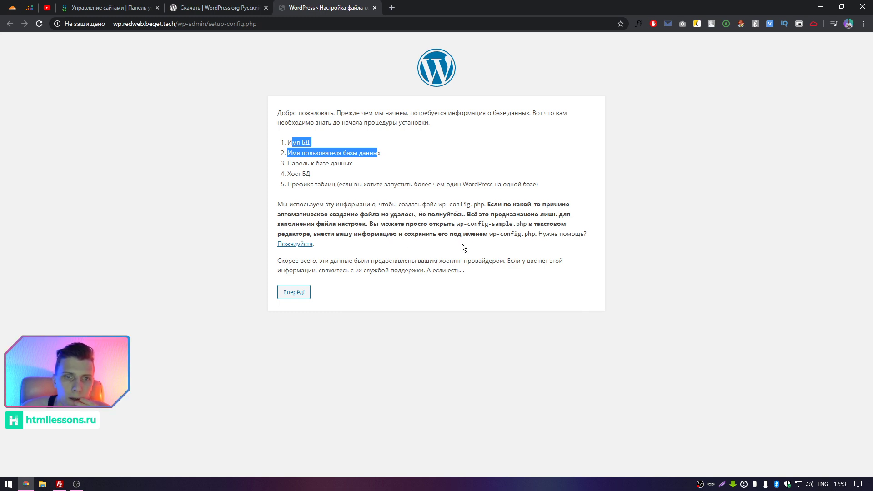
left_click(301, 294)
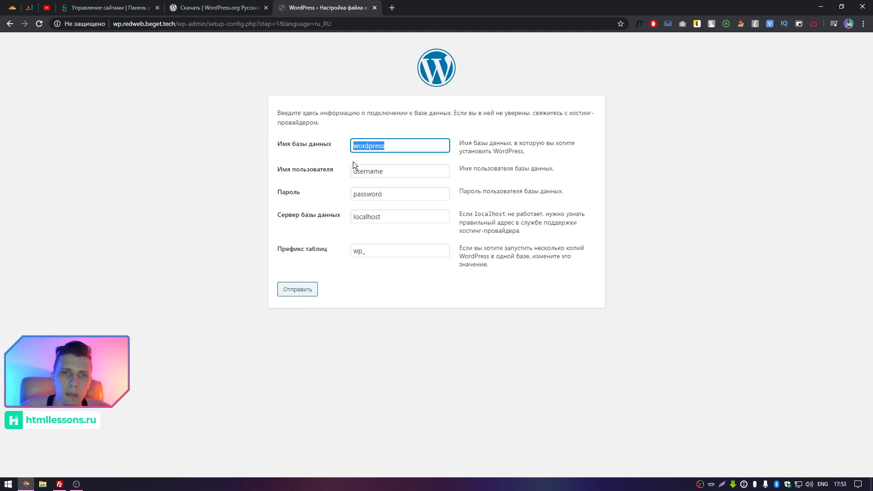
Inspect the form defaults localhost, wp_ and wordpress, then open Beget's control panel in the hosting tab.
key("Tab")
double_click(392, 213)
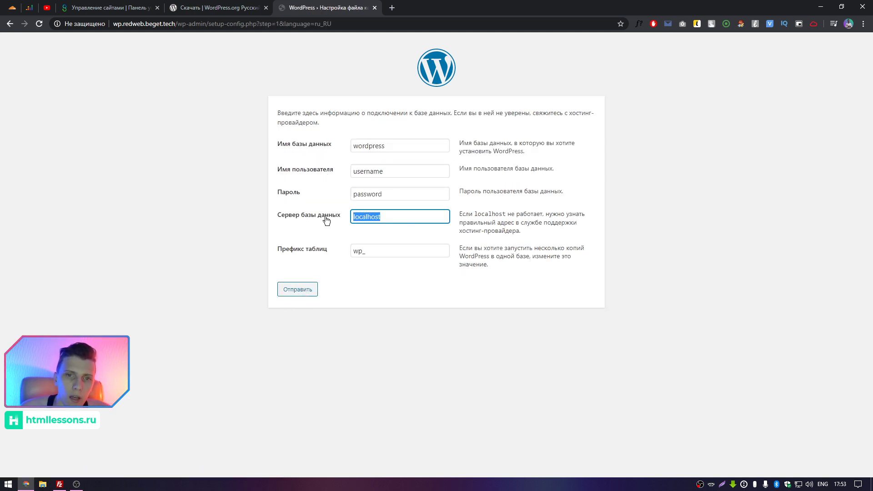
left_click(405, 213)
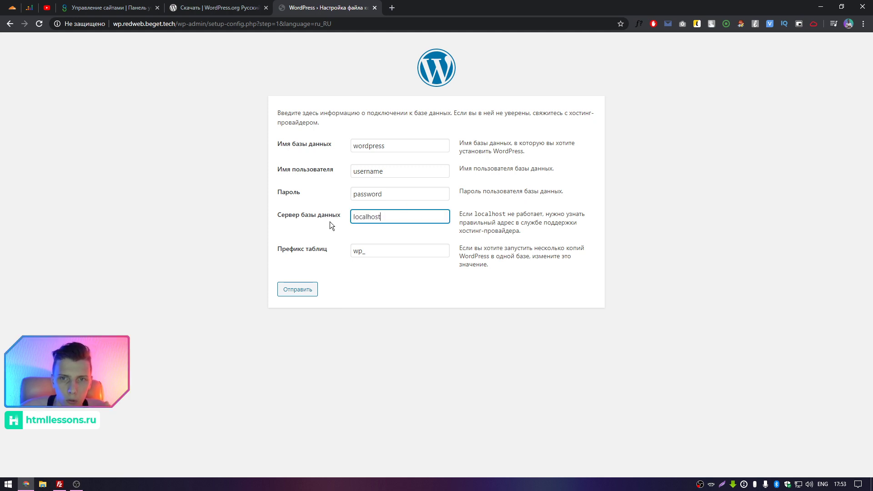
left_click(320, 225)
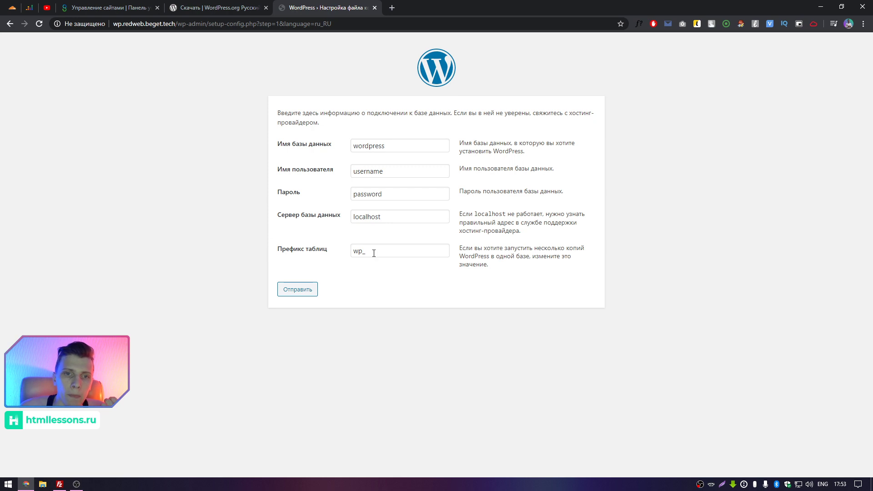
left_click_drag(374, 253, 317, 255)
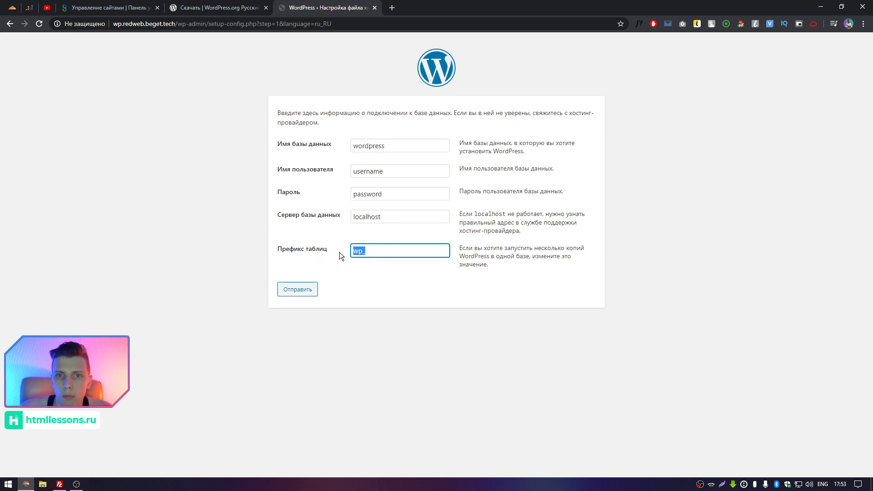
left_click(340, 253)
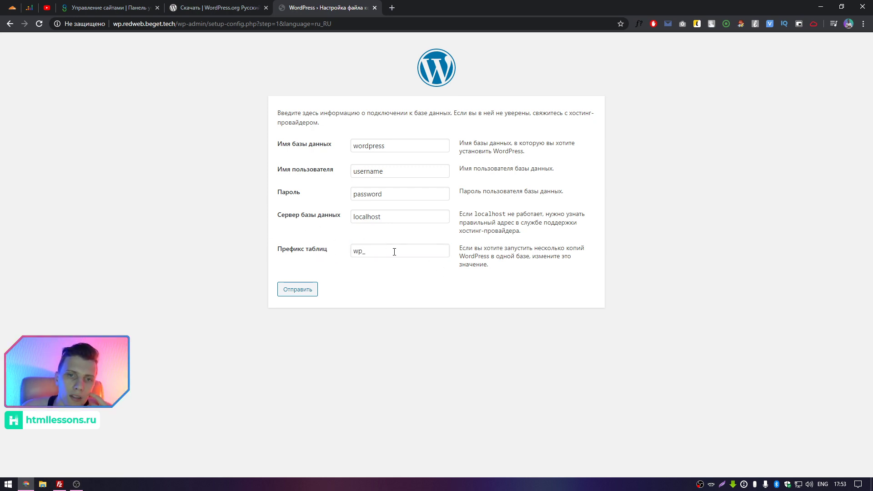
left_click_drag(394, 252, 328, 250)
left_click(328, 249)
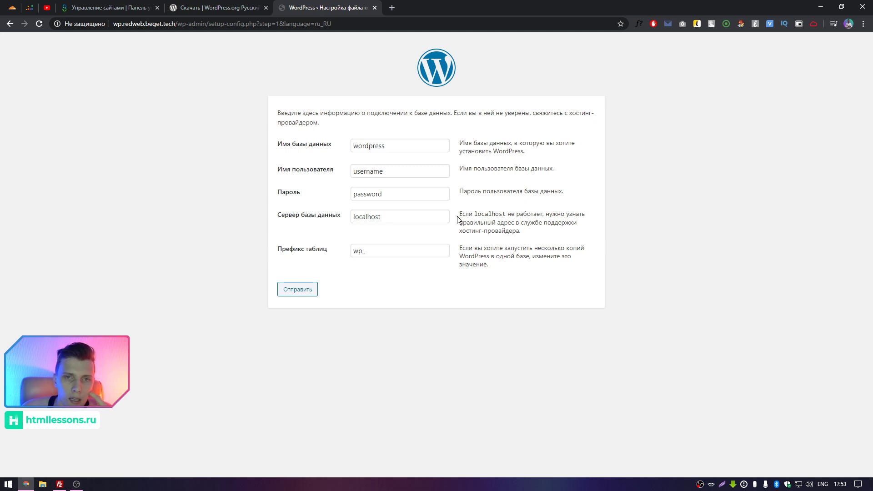
double_click(406, 145)
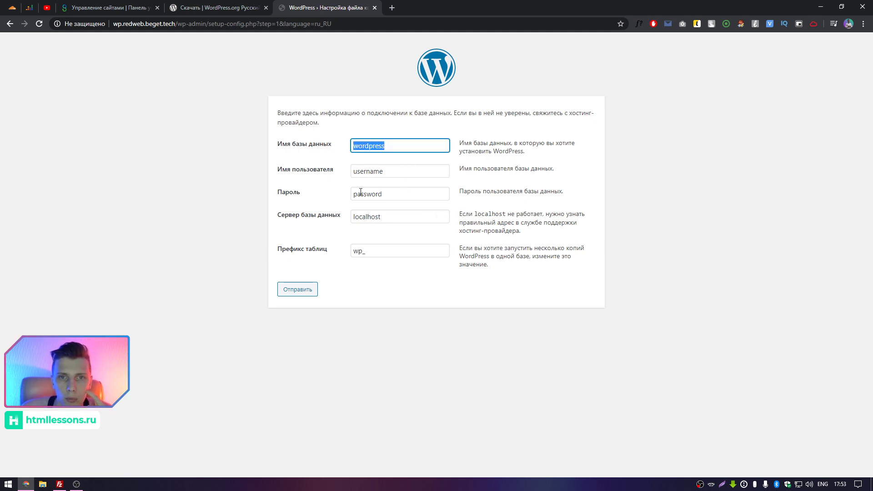
left_click(309, 188)
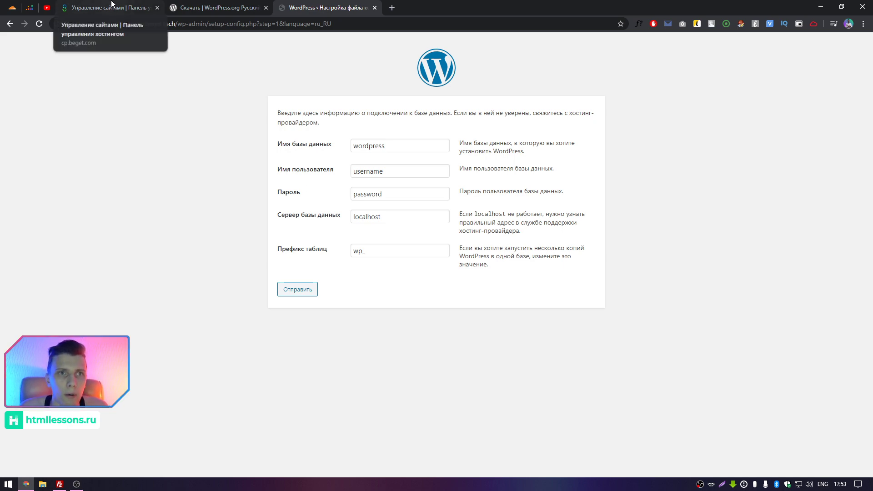
left_click(104, 8)
left_click(190, 93)
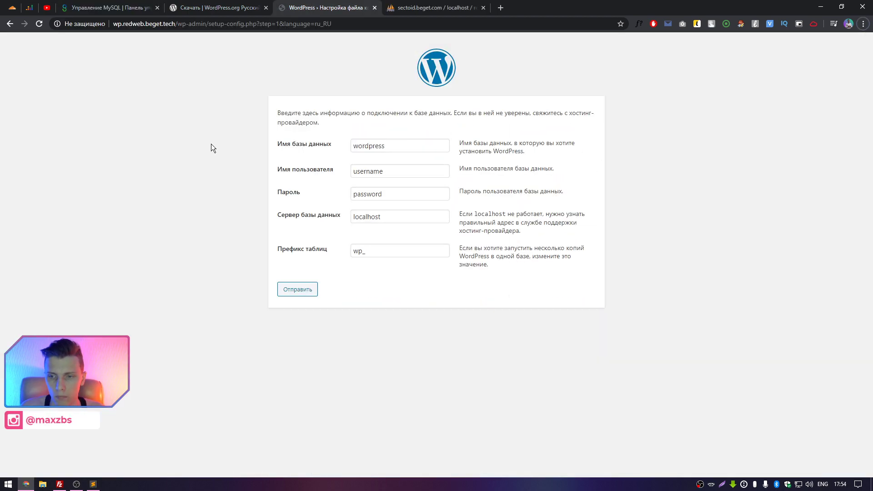
Copy the database password from the Sublime Text note into WordPress's password field.
left_click(93, 484)
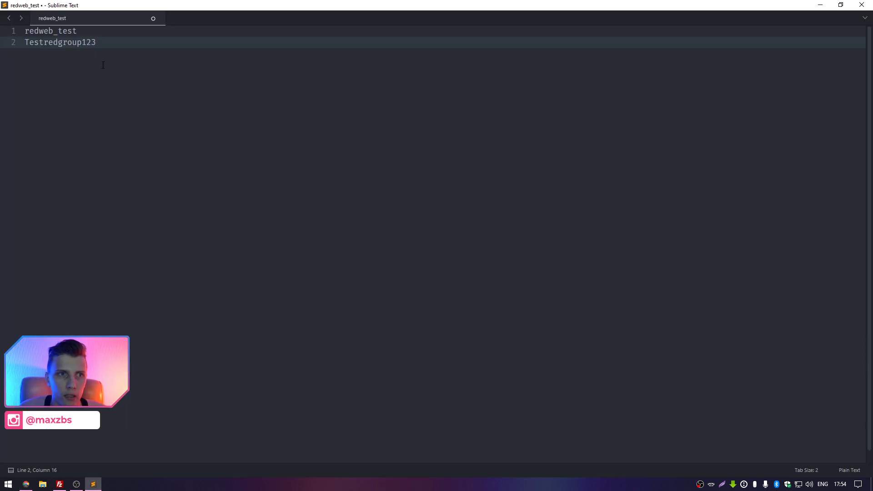
double_click(54, 30)
double_click(94, 42)
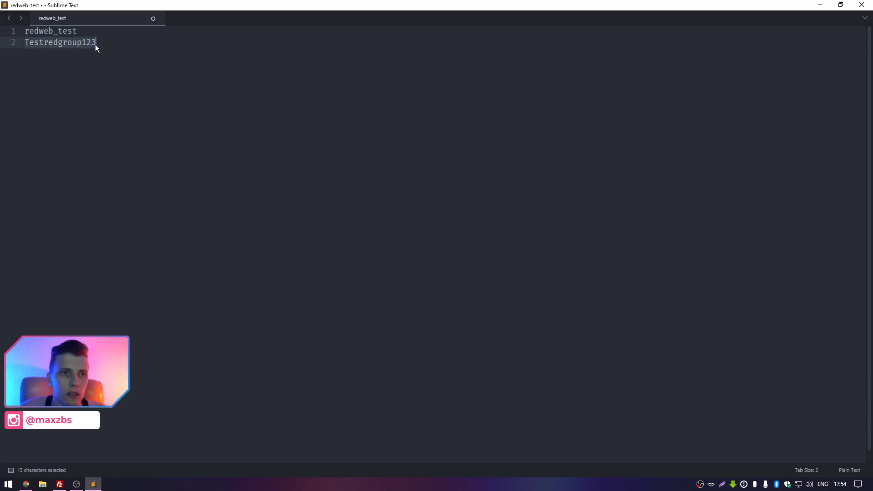
left_click(118, 43)
left_click_drag(119, 43, 2, 48)
key("ctrl+c")
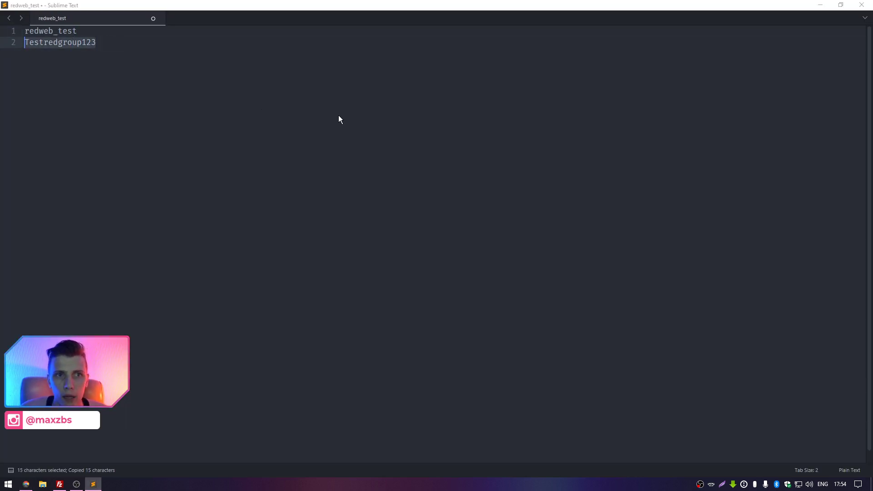
key("alt+Tab")
double_click(376, 195)
key("ctrl+v")
Copy the database name redweb_test from the note and select the form's database name field.
key("alt+Tab")
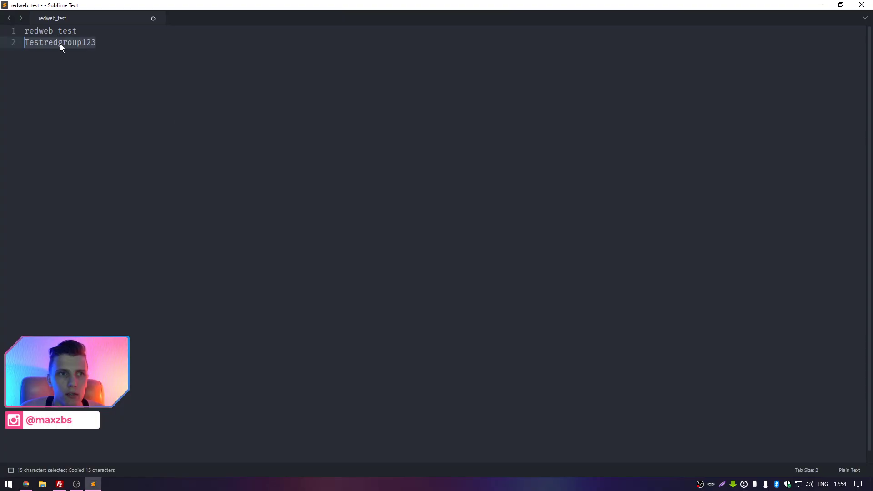
double_click(53, 32)
key("ctrl+c")
key("alt+Tab")
double_click(414, 143)
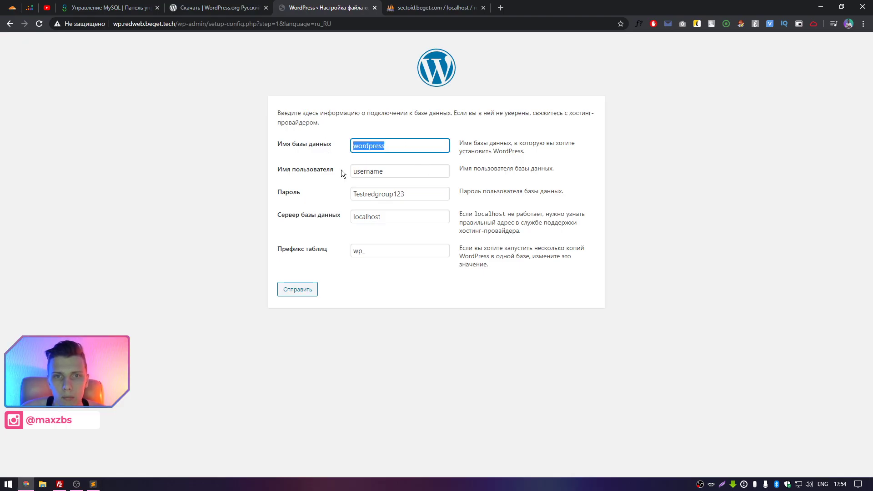
Paste redweb_test as the database username, check the database in phpMyAdmin, and submit with 'Отправить'.
double_click(400, 172)
key("ctrl+v")
left_click(308, 188)
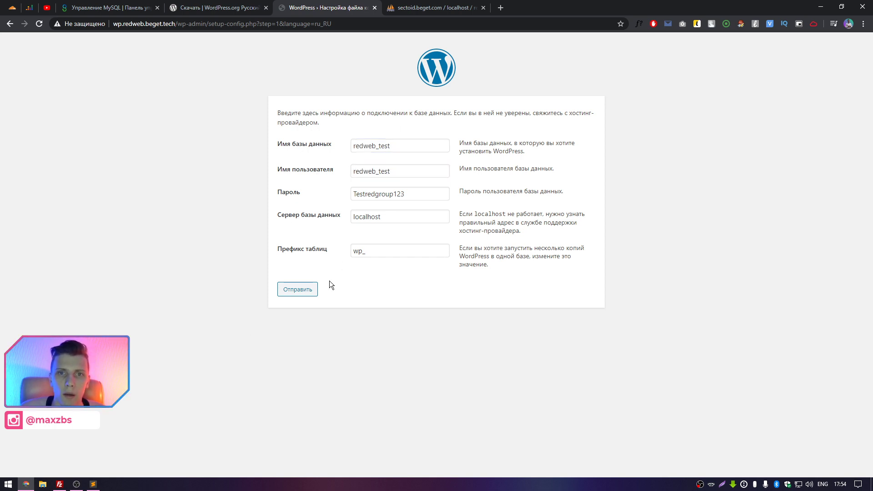
key("ctrl+Tab")
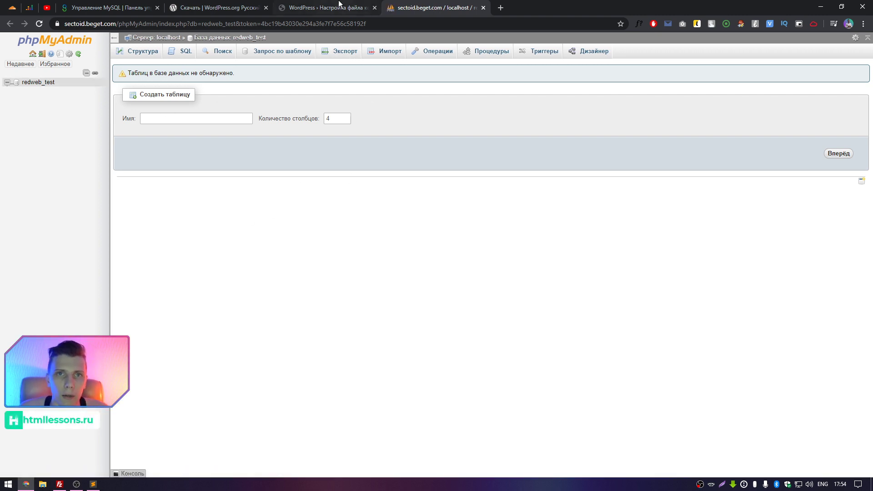
key("ctrl+shift+Tab")
left_click(298, 295)
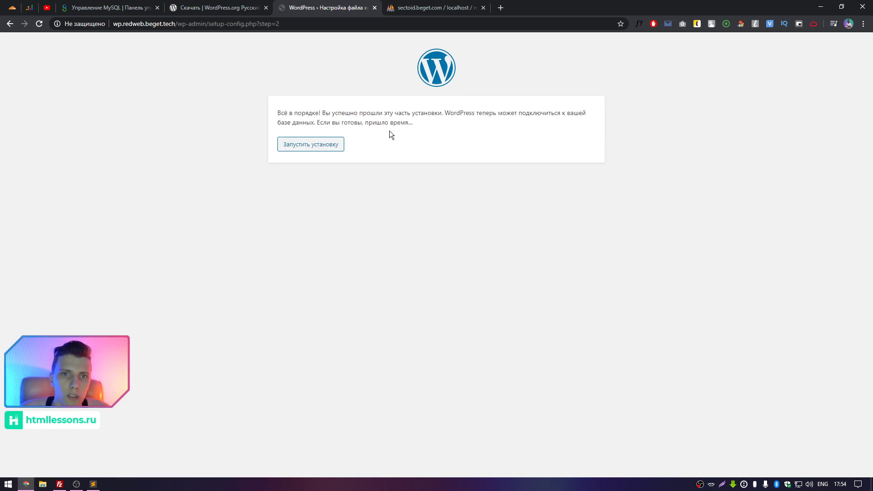
Enter site title 'Test RedGroup', username admin and a weak password, allowing weak password use.
left_click(315, 147)
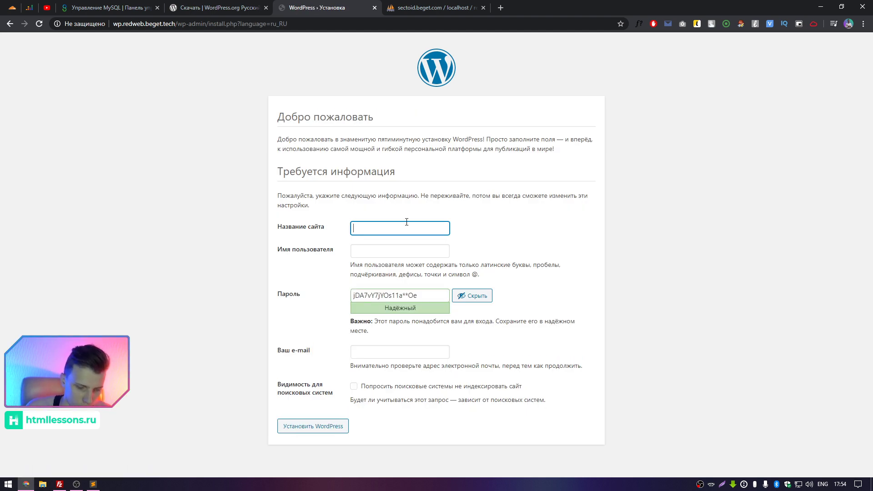
type("Test Re")
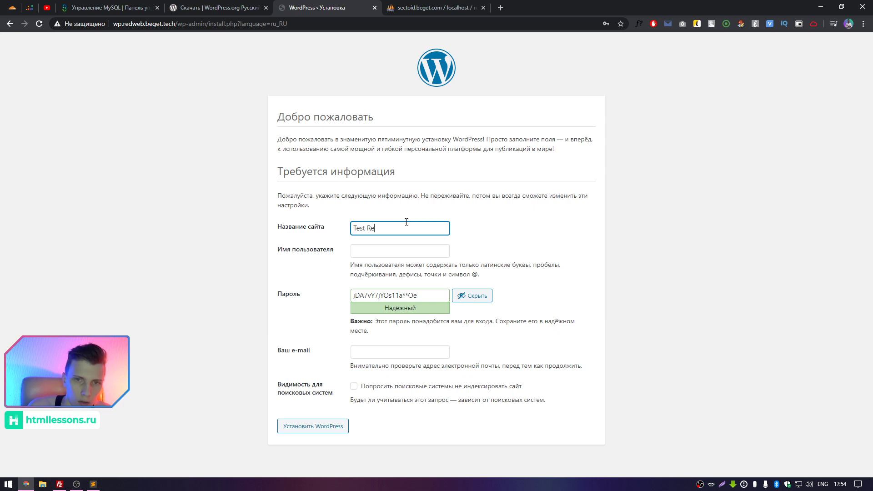
type("dGroup")
key("Tab")
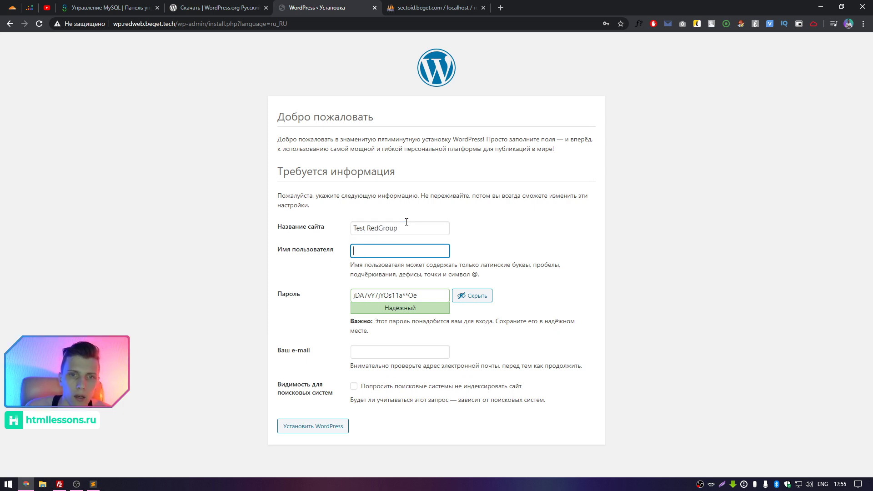
type("admin")
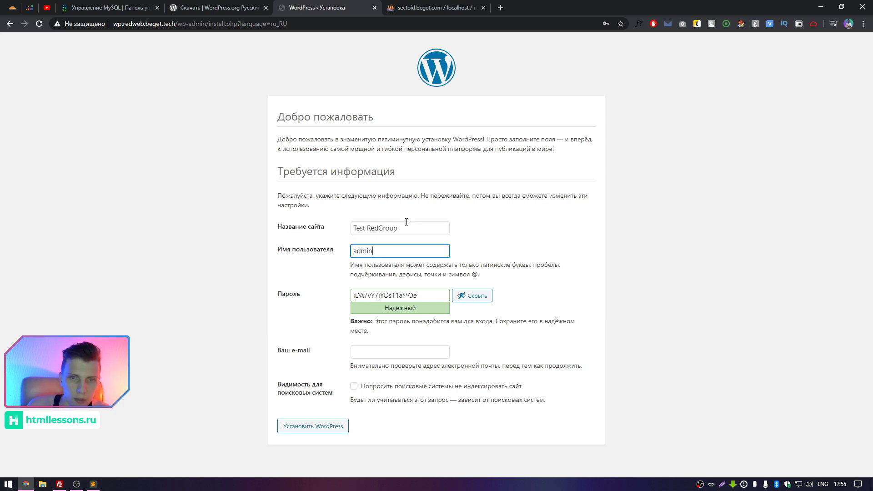
key("Tab")
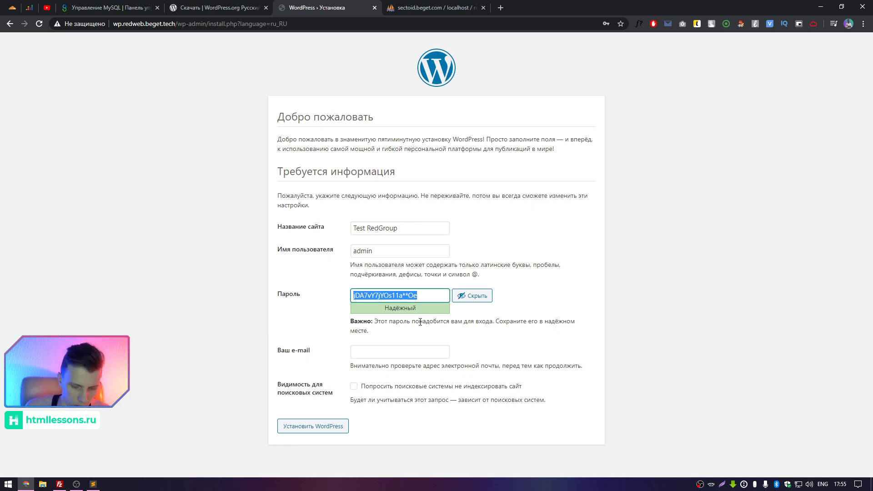
type("admin")
left_click(389, 350)
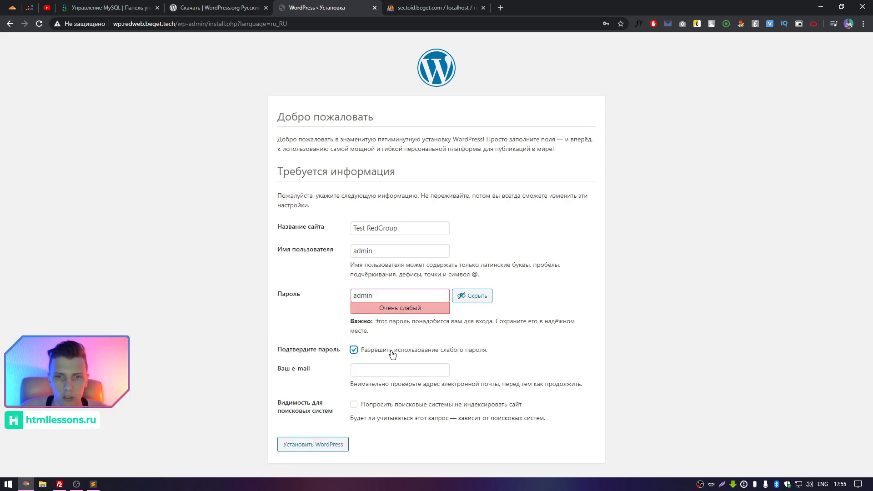
Fill in the admin e-mail, keep the weak password confirmed, discourage search indexing, and install WordPress.
left_click(364, 372)
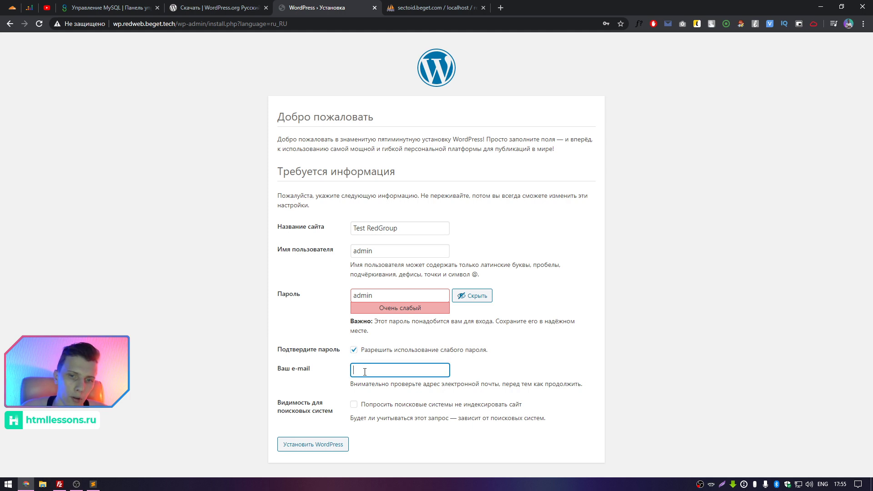
left_click(373, 354)
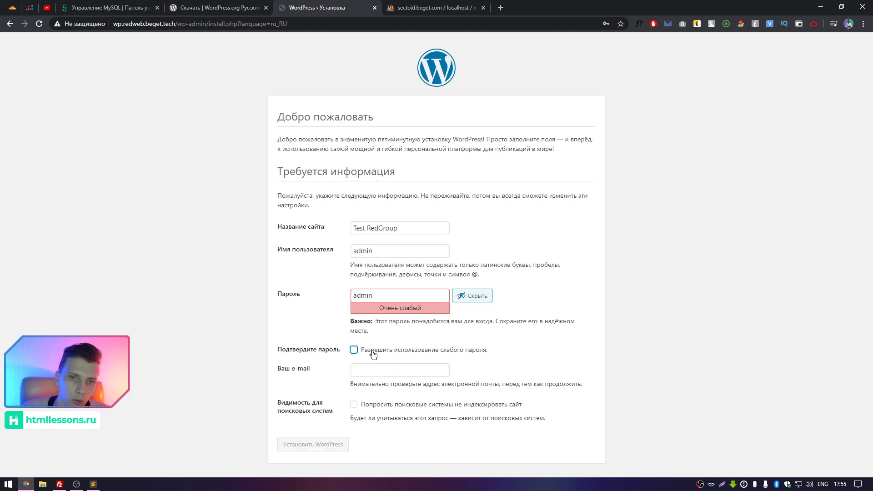
left_click(373, 354)
left_click(385, 372)
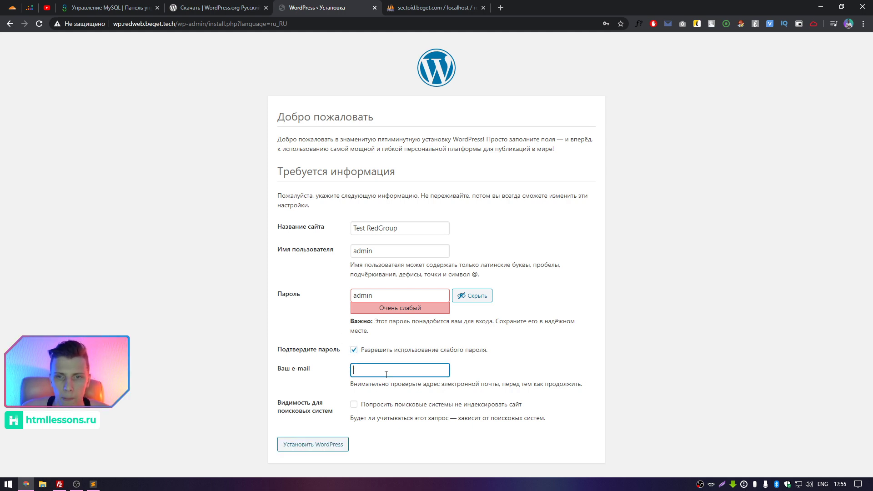
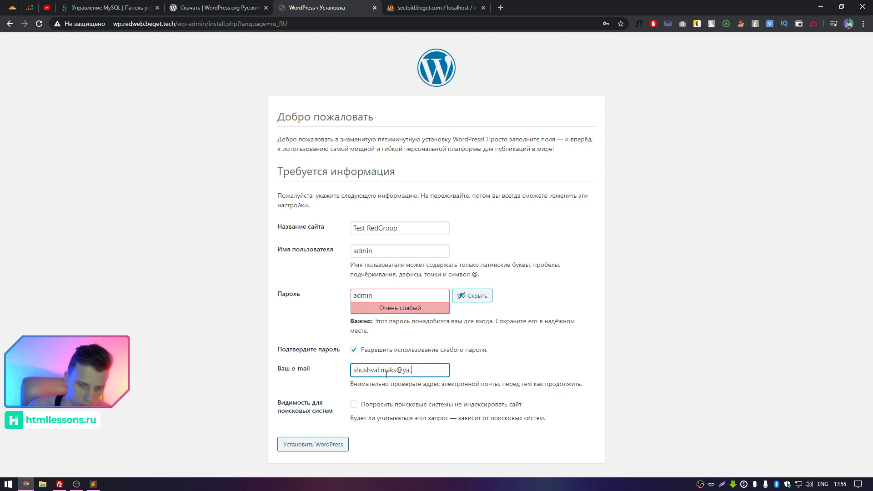
key("Tab")
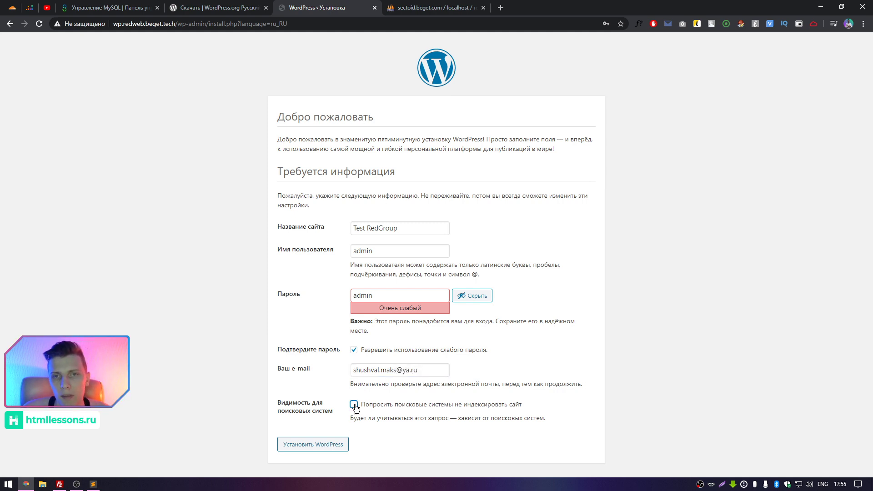
left_click(306, 383)
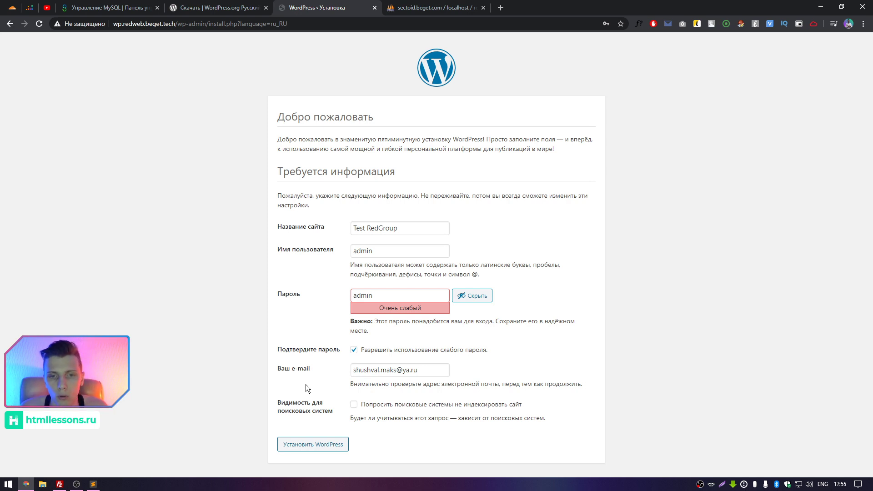
left_click(377, 407)
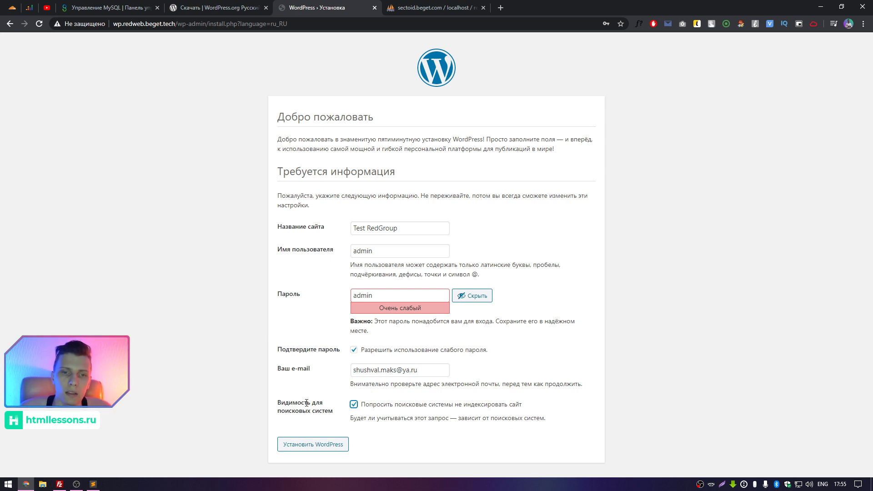
left_click(335, 443)
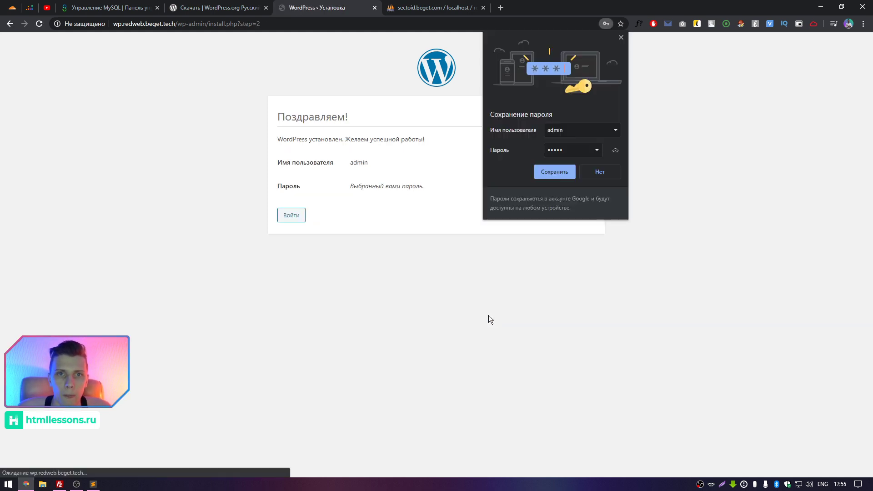
Dismiss Chrome's save-password prompt and log in to WordPress as admin.
left_click(620, 37)
left_click(294, 217)
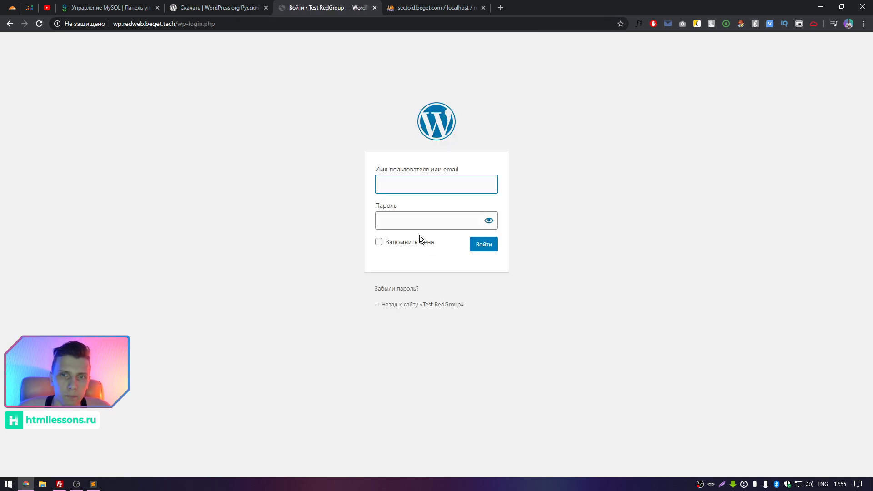
left_click(439, 191)
type("admin")
key("Tab")
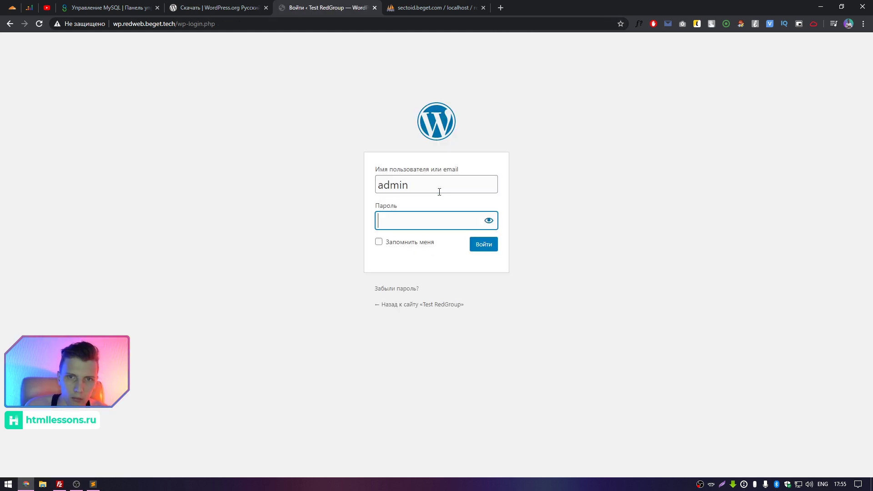
type("admin")
key("Return")
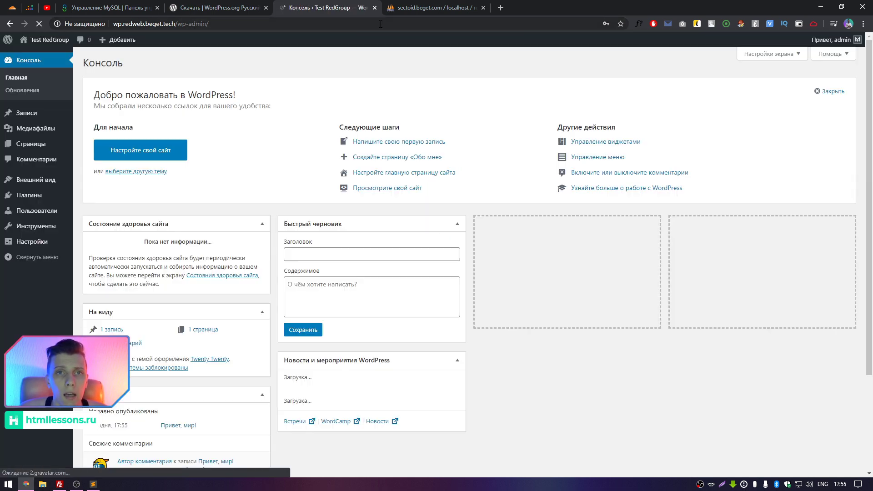
View the site's front page with its 'Привет, мир!' post, then go back to the dashboard.
left_click(621, 37)
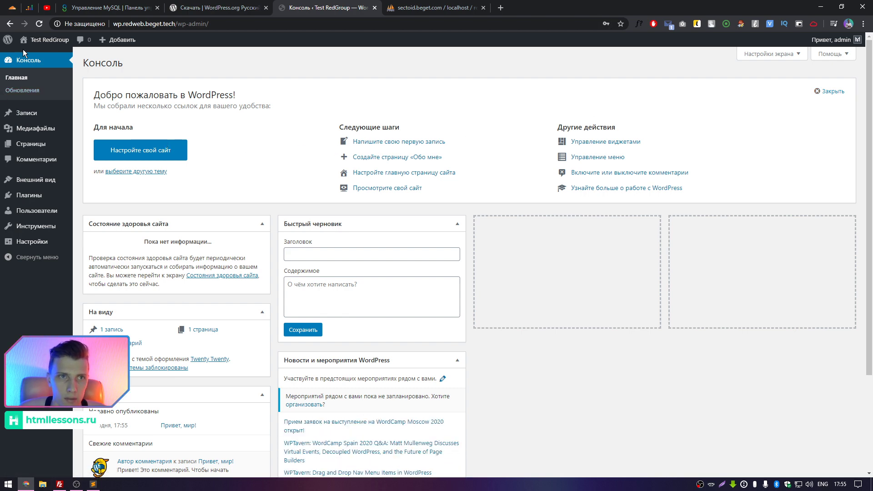
mouse_move(41, 40)
left_click(32, 61)
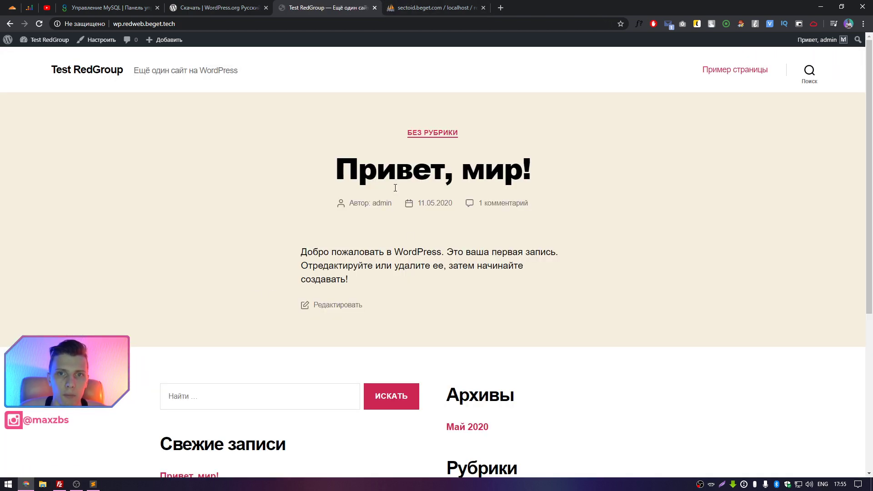
scroll(364, 226, "down", 6)
scroll(144, 140, "up", 6)
left_click(9, 24)
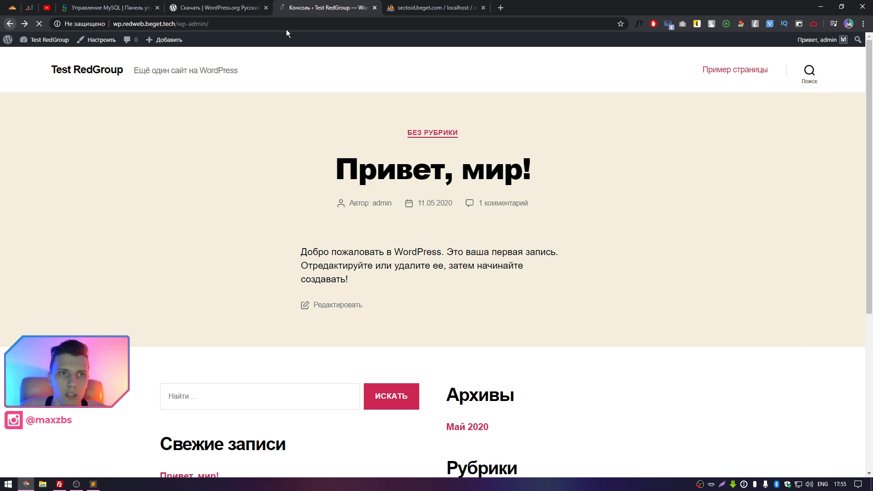
left_click(434, 8)
Refresh phpMyAdmin, check wp_posts holds 4 rows and redweb_test lists 12 wp_ tables, then return to the dashboard.
key("F5")
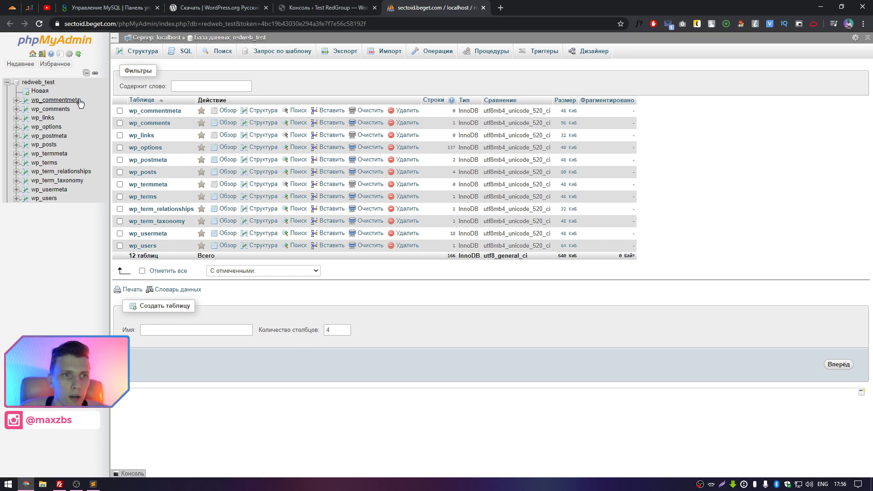
left_click(43, 144)
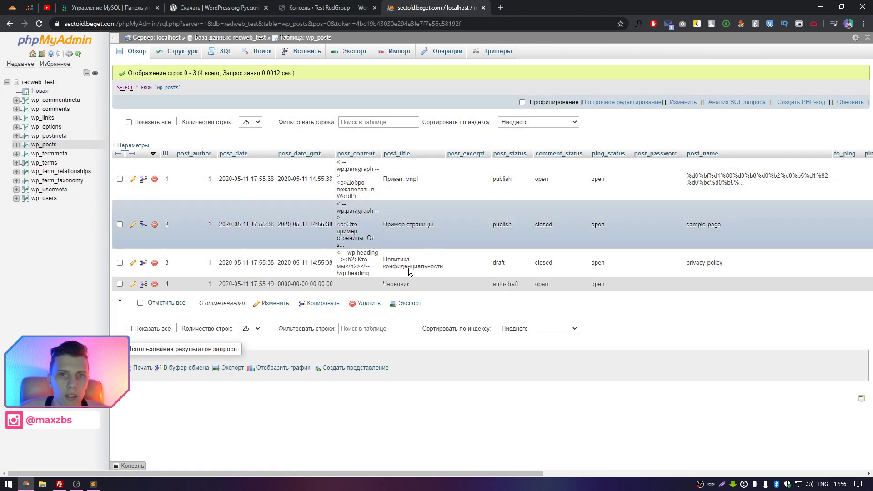
left_click(333, 6)
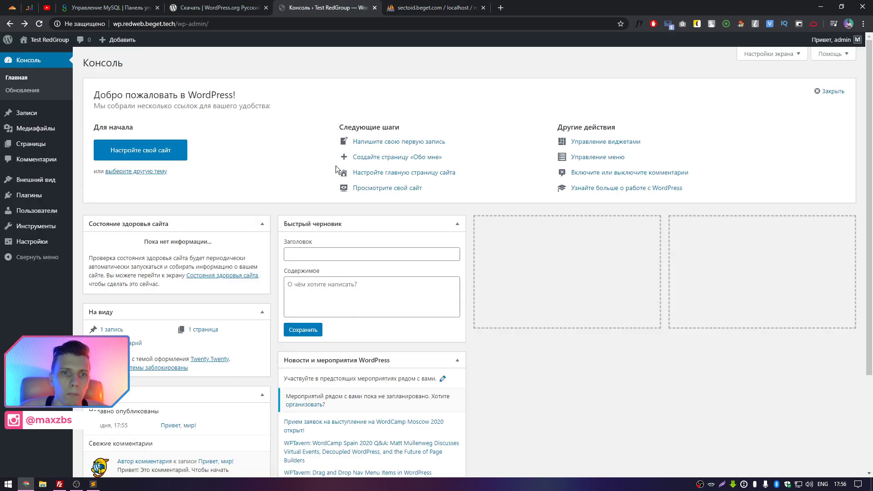
left_click(462, 7)
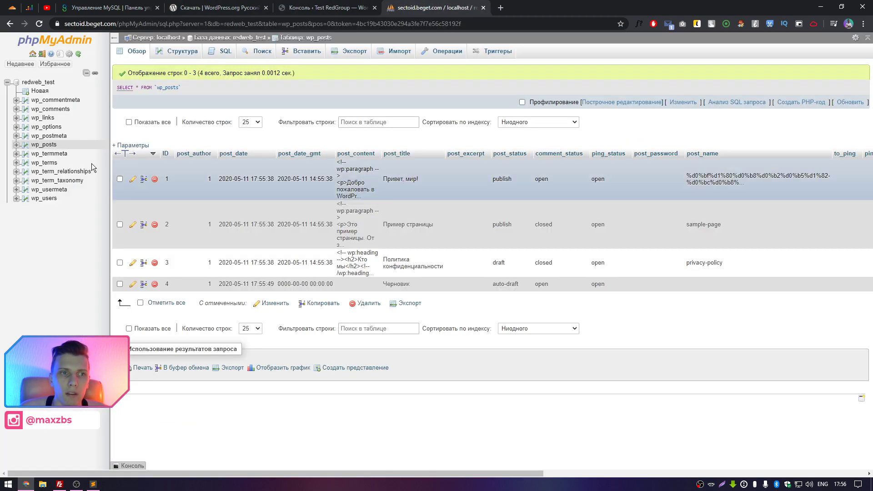
left_click(47, 91)
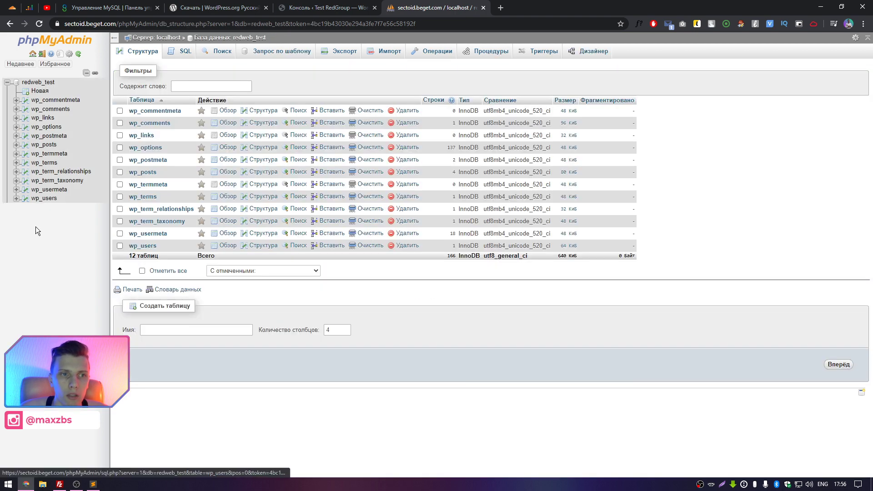
left_click(291, 7)
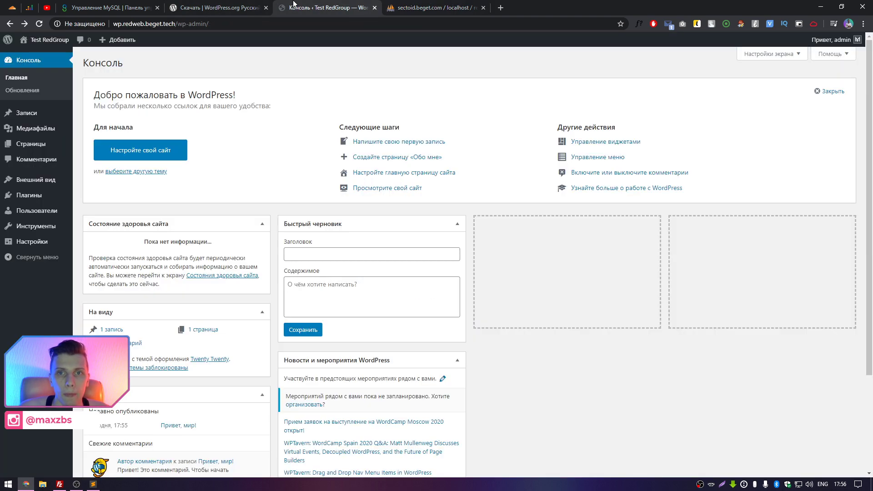